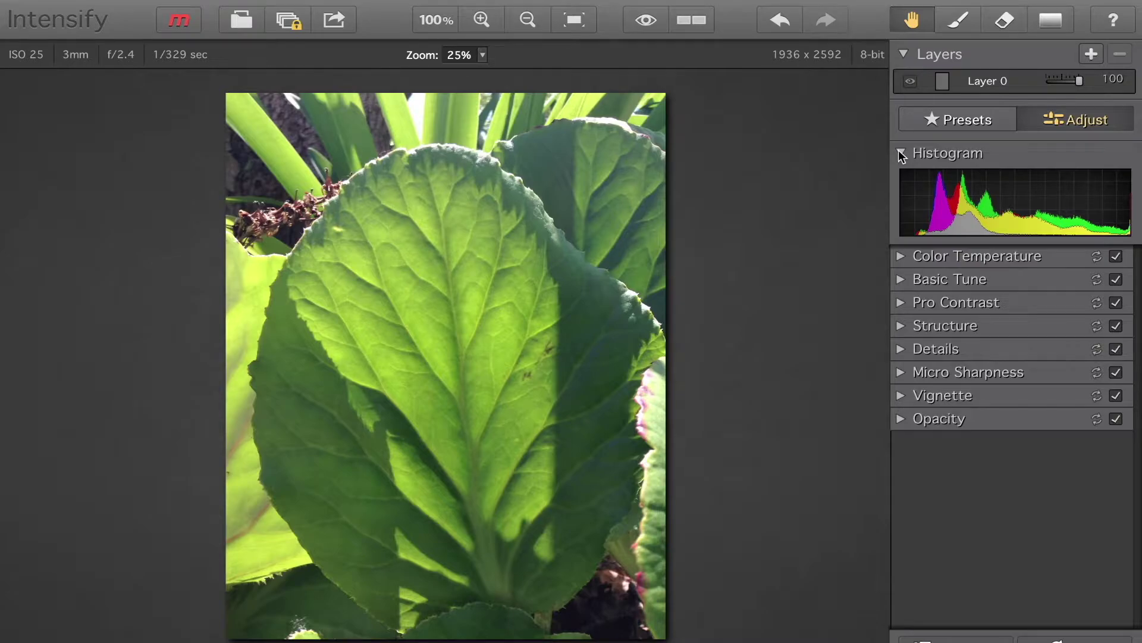
left_click(901, 154)
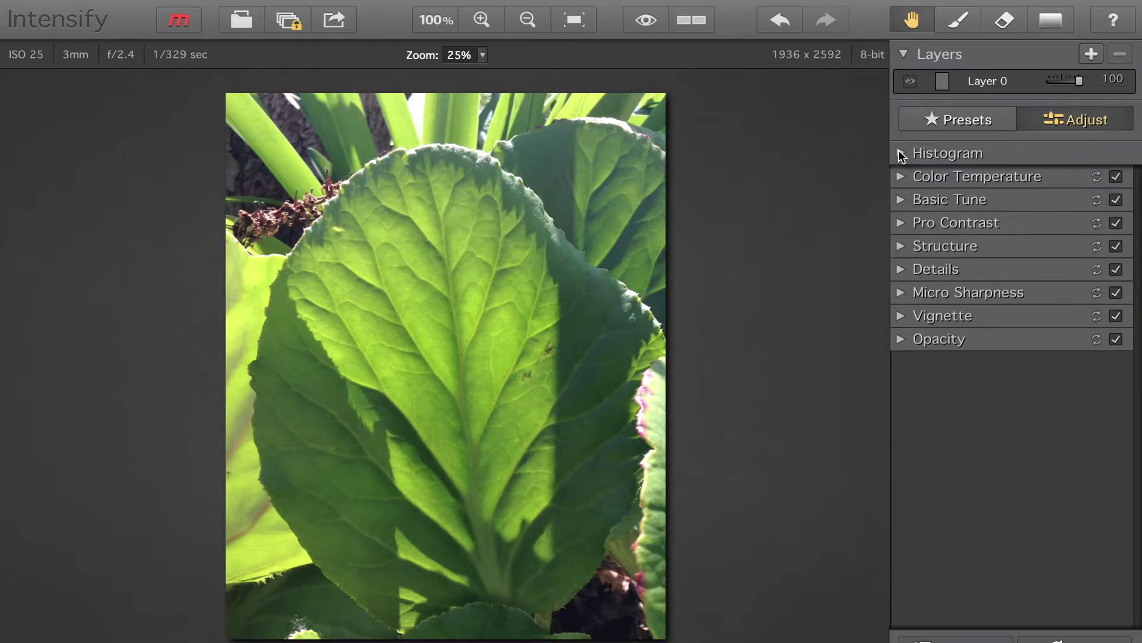
left_click(128, 8)
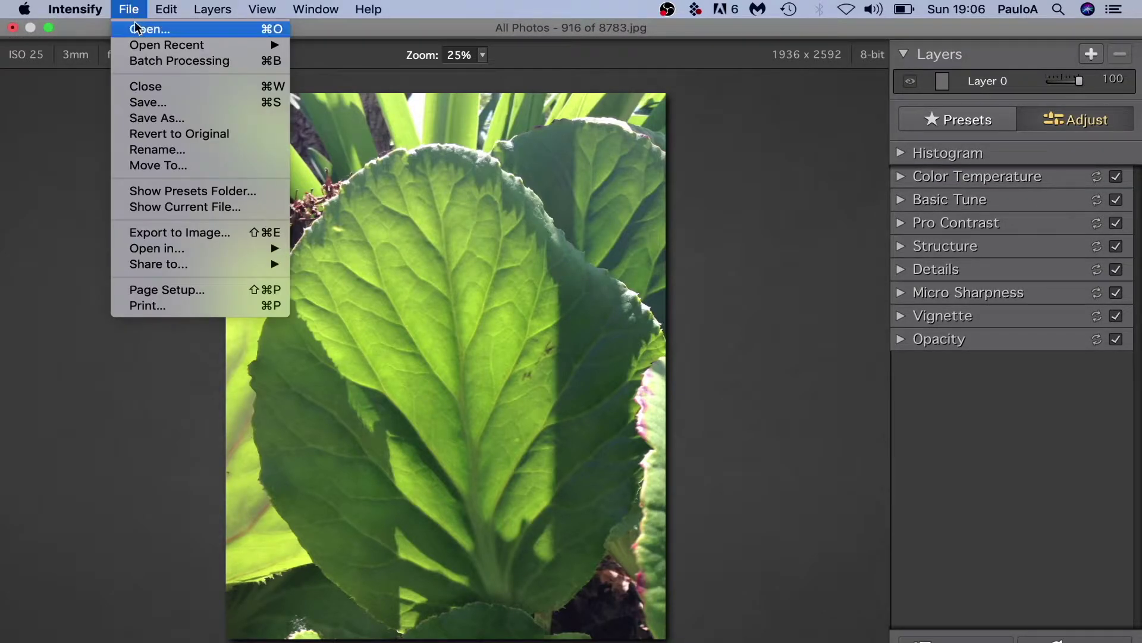
left_click(136, 27)
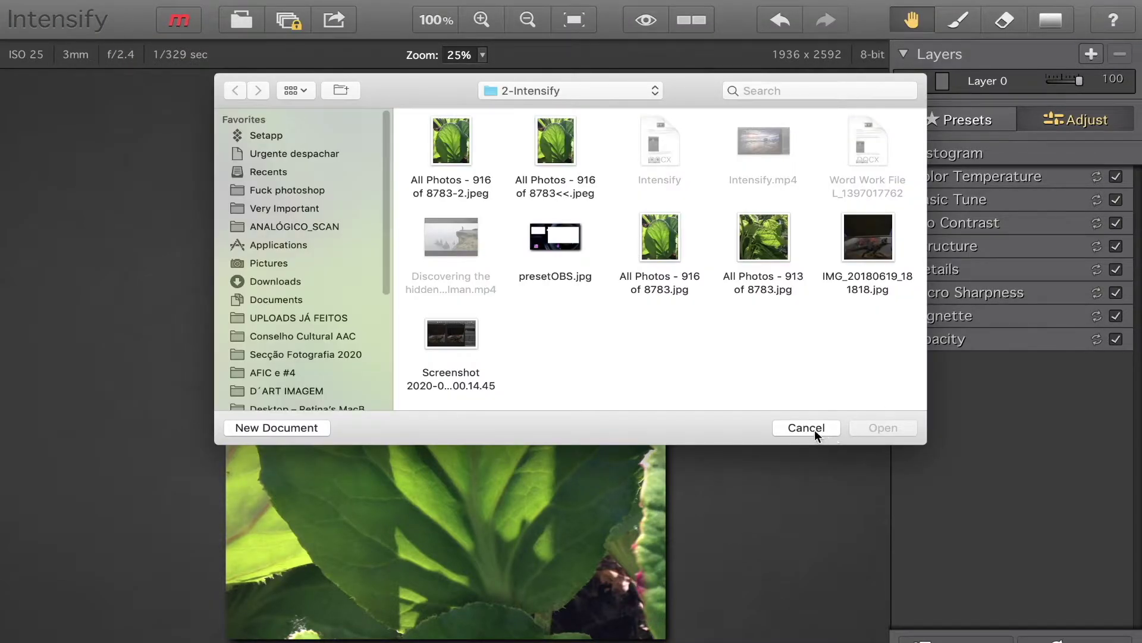
left_click(816, 428)
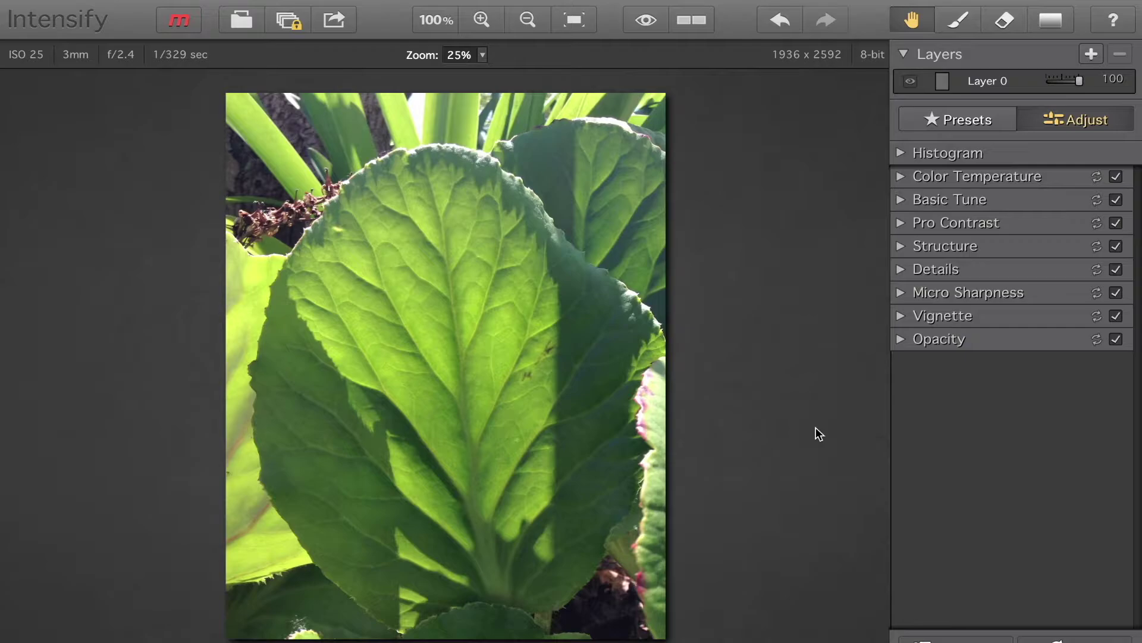
- Set the leaf photo's Temperature to -7 in the Color Temperature adjustments
left_click(900, 176)
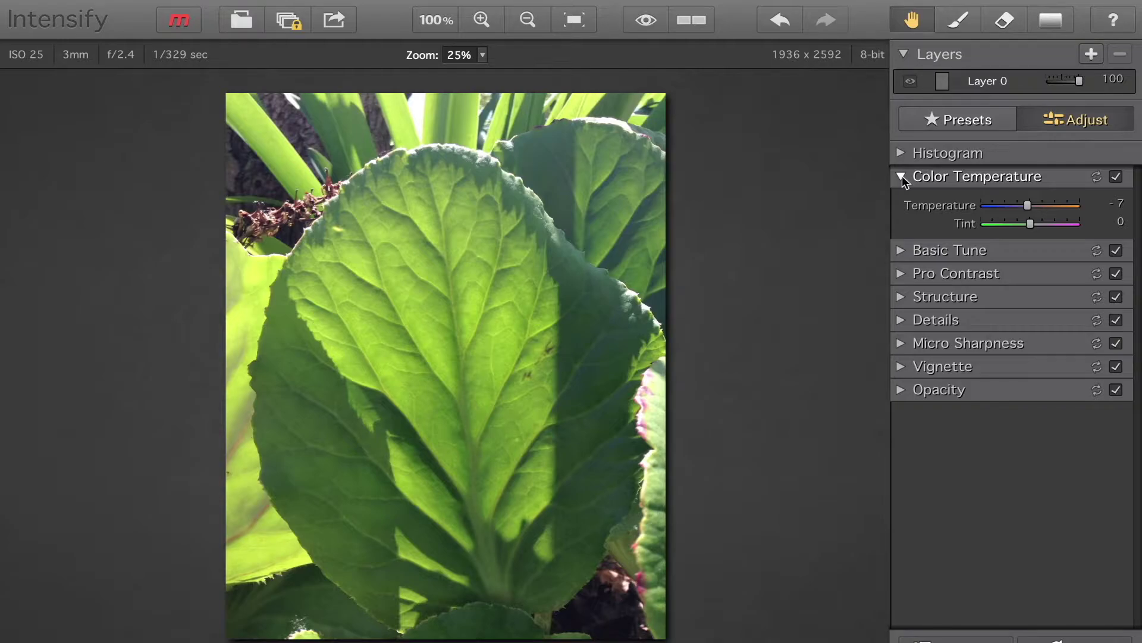
mouse_move(1027, 204)
left_mouse_down()
mouse_move(1002, 207)
mouse_move(1040, 205)
mouse_move(1028, 205)
left_mouse_up()
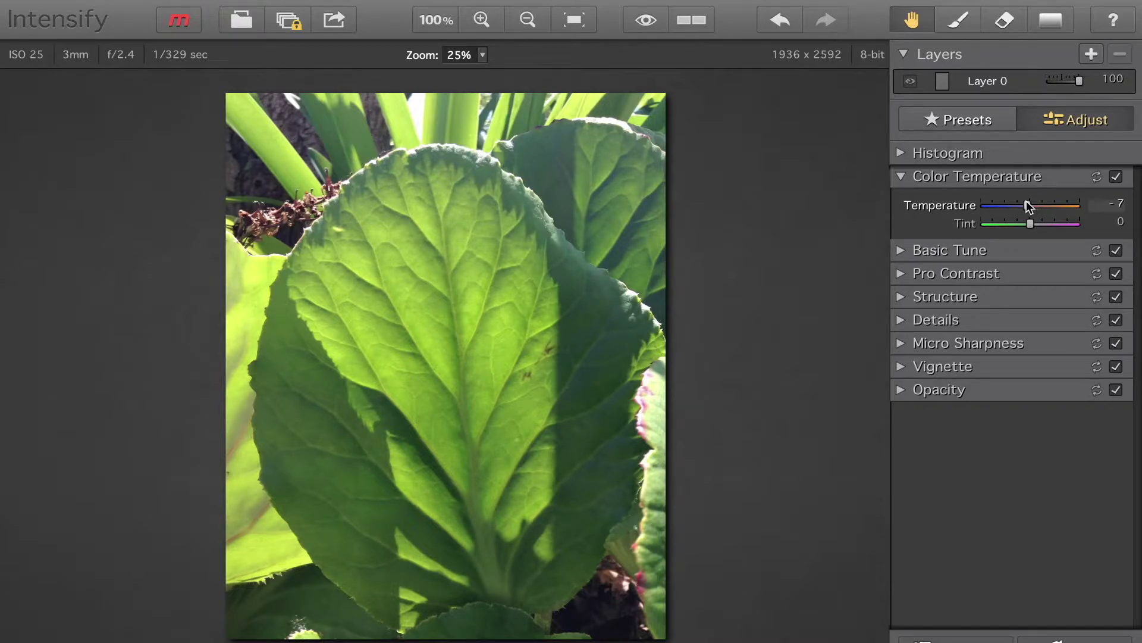
left_click(902, 178)
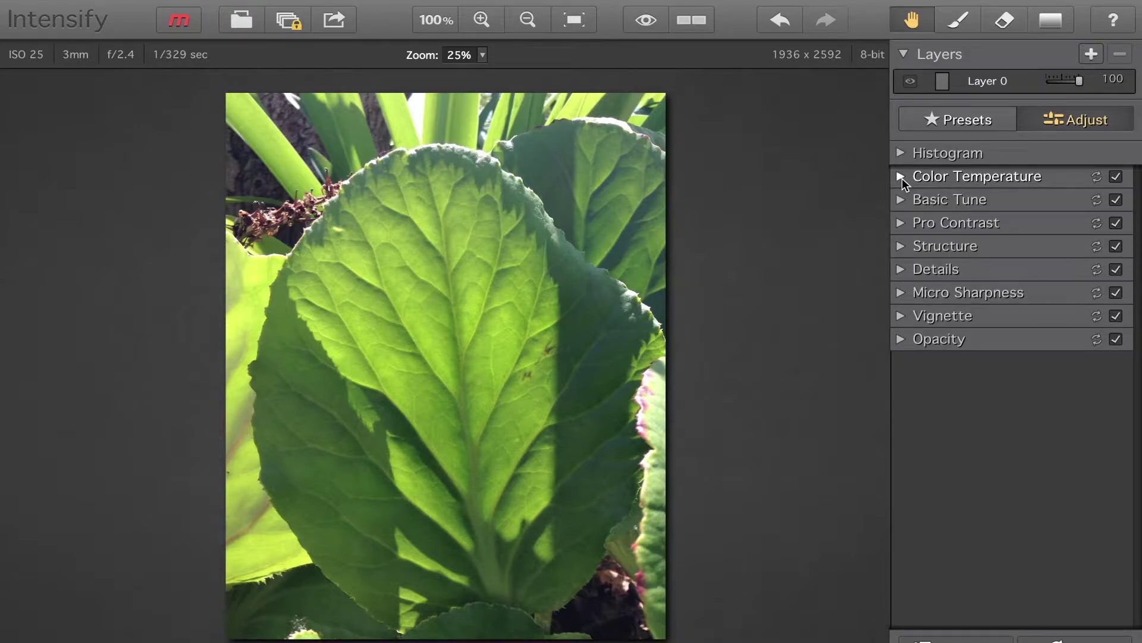
- Set the Basic Tune Exposure to -16 and Contrast to +13
left_click(900, 200)
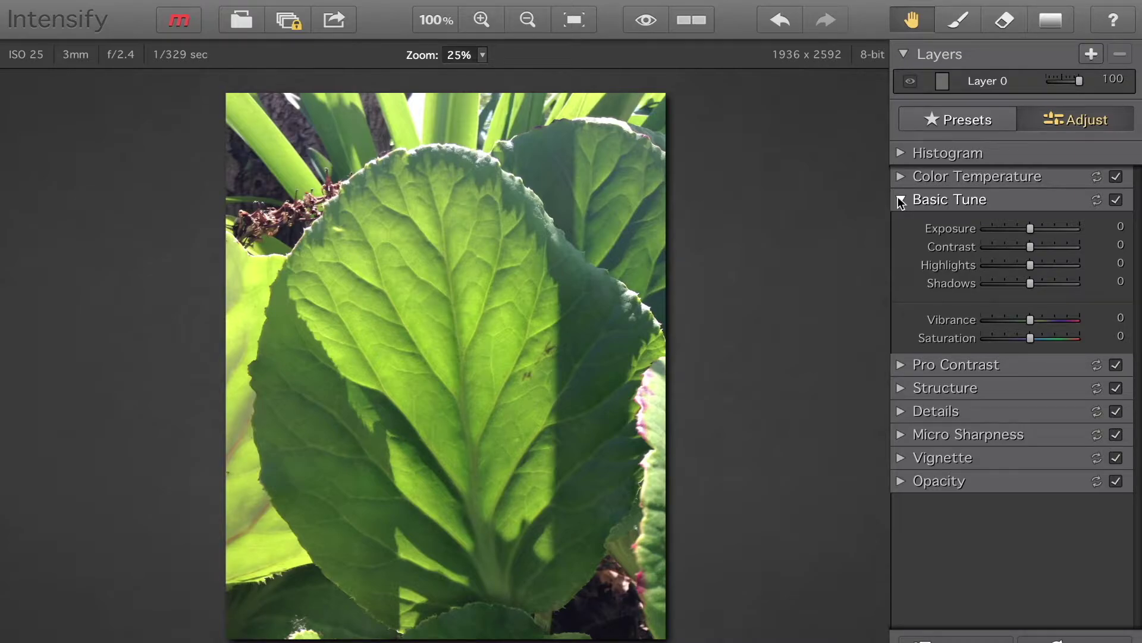
left_click_drag(1030, 227, 1021, 224)
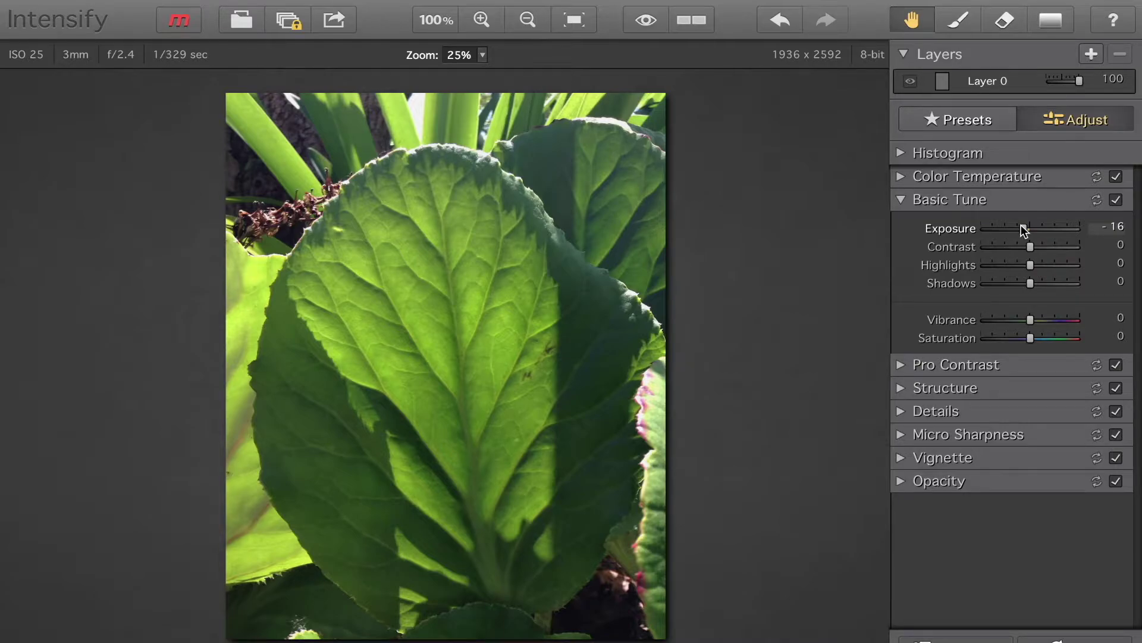
left_click_drag(1031, 245, 1037, 244)
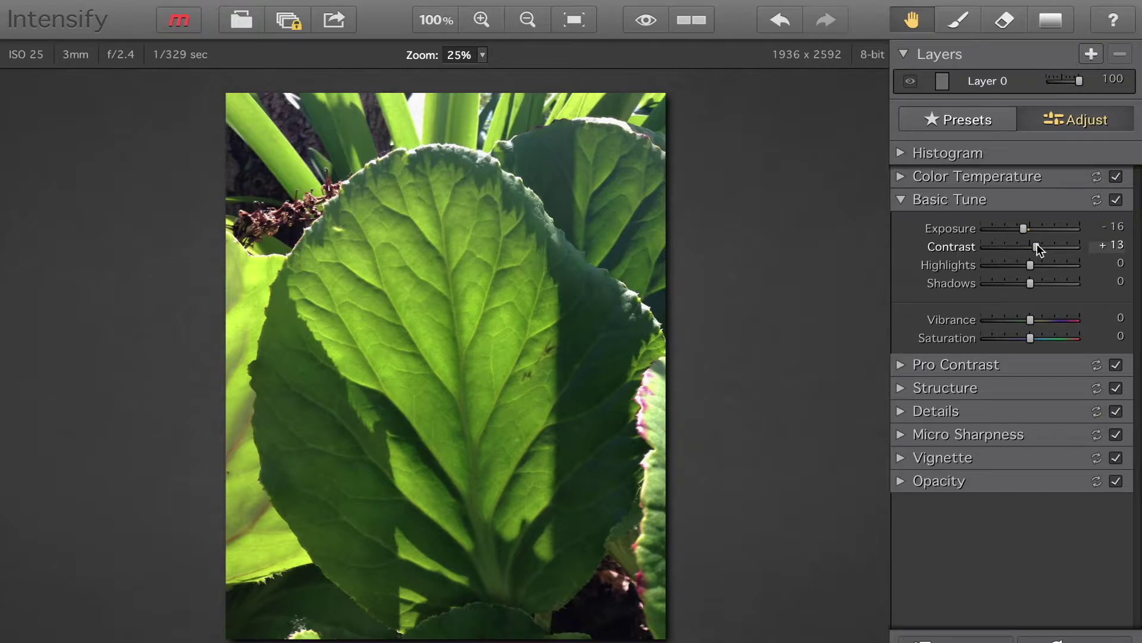
left_click(904, 199)
- Set the Pro Contrast contrast to +6 for Highlights and +41 for Midtones, leaving Shadows contrast at 0
left_click(903, 223)
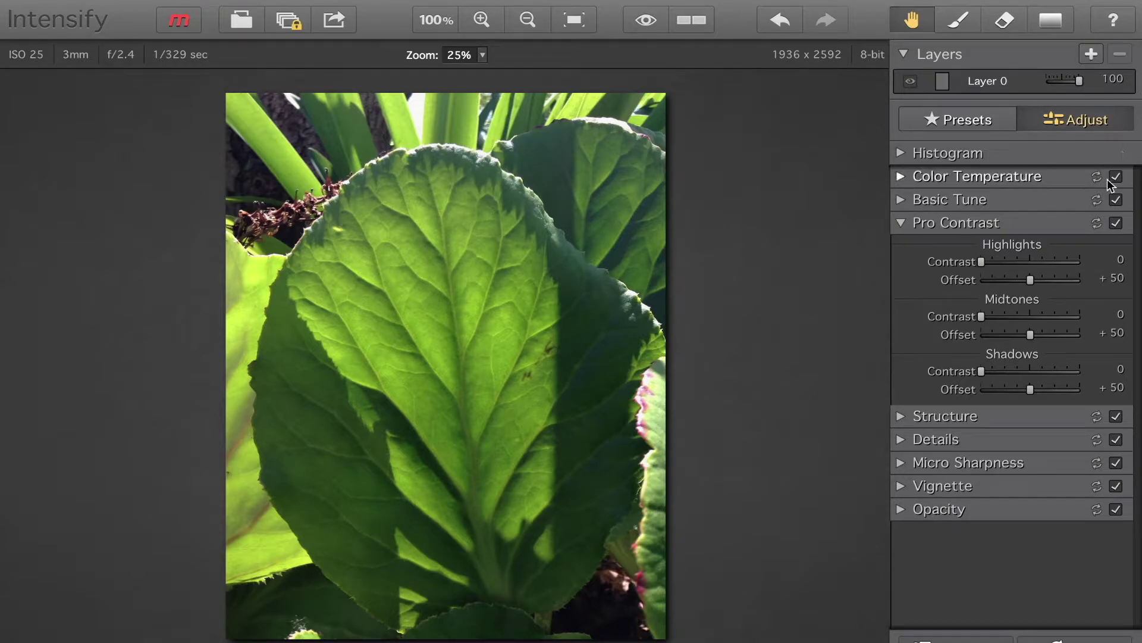
mouse_move(985, 259)
left_mouse_down()
mouse_move(1019, 256)
mouse_move(990, 260)
left_mouse_up()
left_click_drag(981, 317, 1020, 315)
mouse_move(985, 364)
left_mouse_down()
mouse_move(1002, 363)
mouse_move(965, 368)
mouse_move(1020, 362)
mouse_move(975, 363)
left_mouse_up()
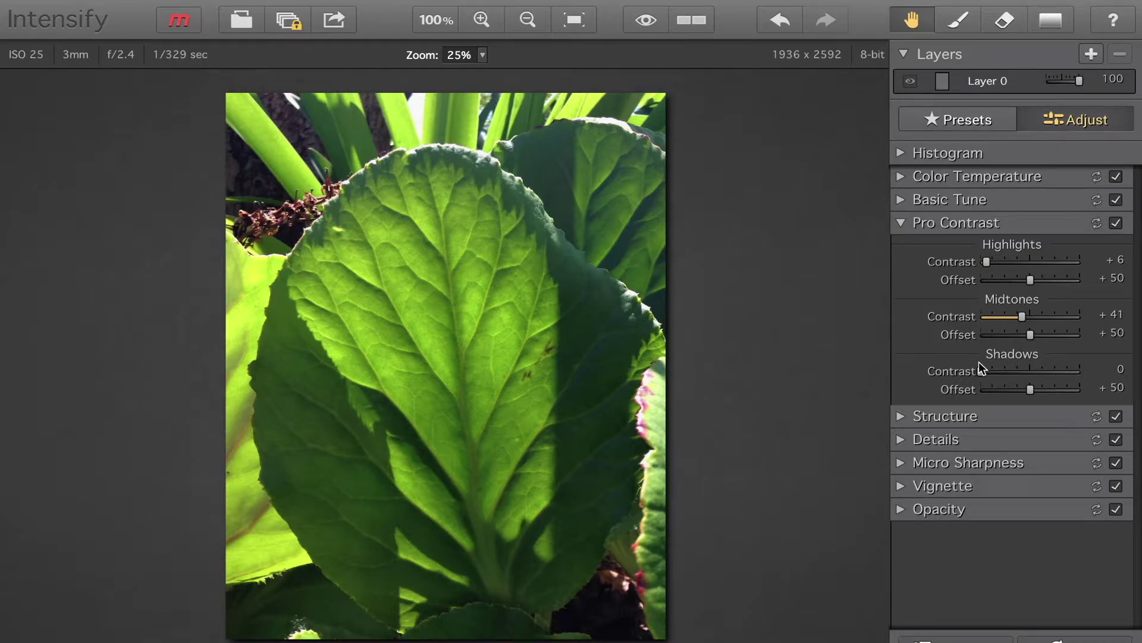
left_click(902, 224)
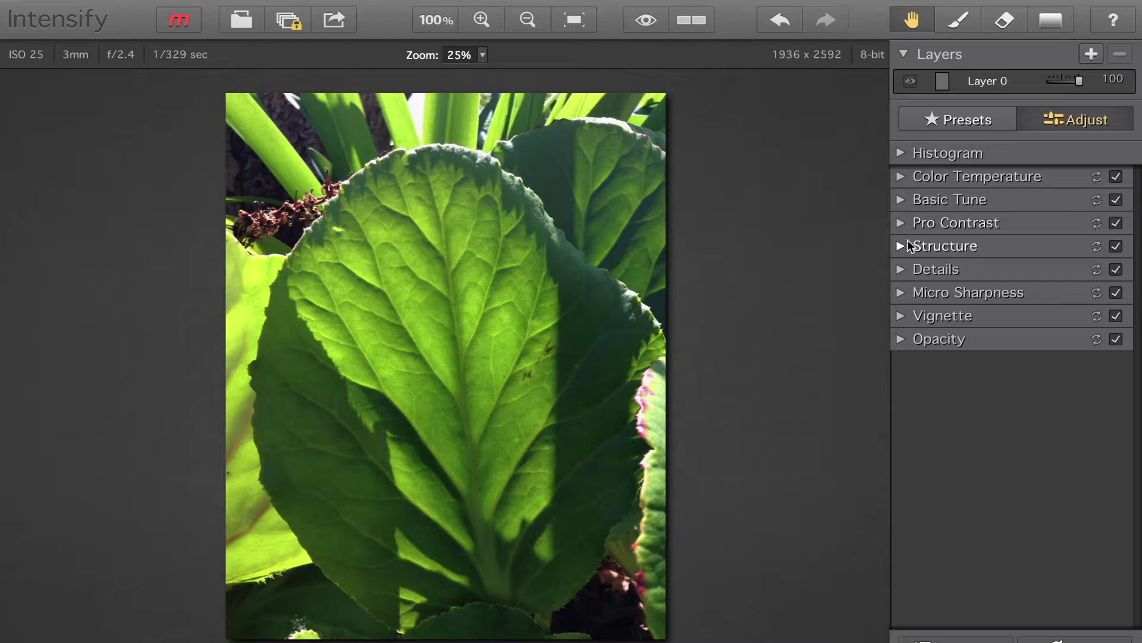
- Adjust the Global Structure with Highlights at +40, Shadows at +28 and Strength at +60
left_click(904, 246)
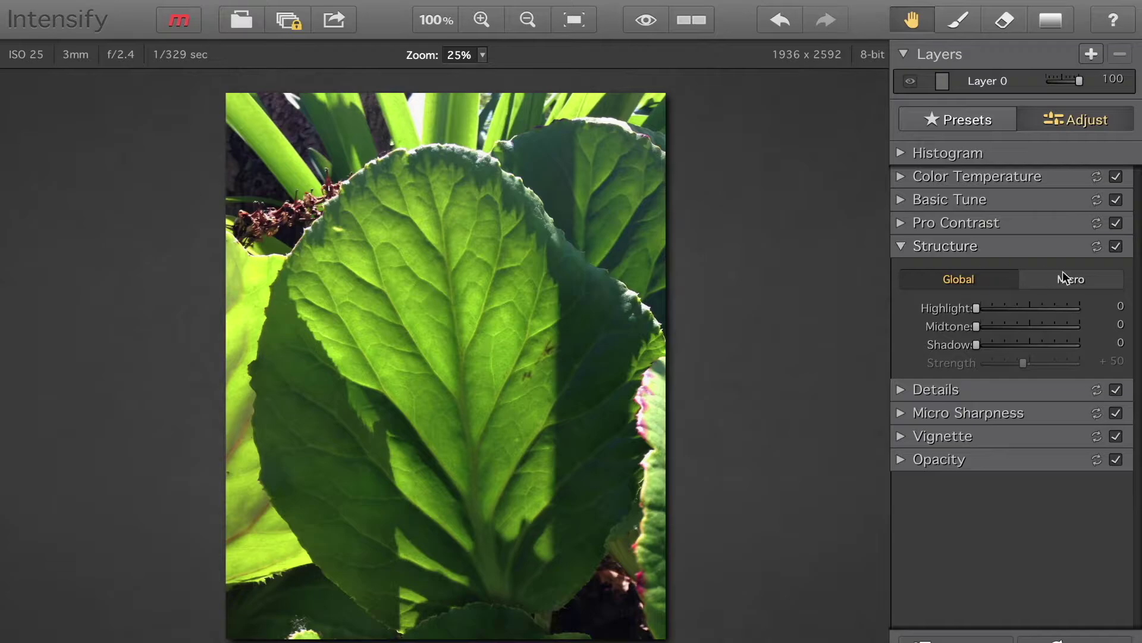
left_click(1094, 278)
left_click(978, 279)
mouse_move(979, 309)
left_mouse_down()
mouse_move(1032, 303)
mouse_move(1032, 326)
mouse_move(972, 325)
mouse_move(984, 327)
left_mouse_up()
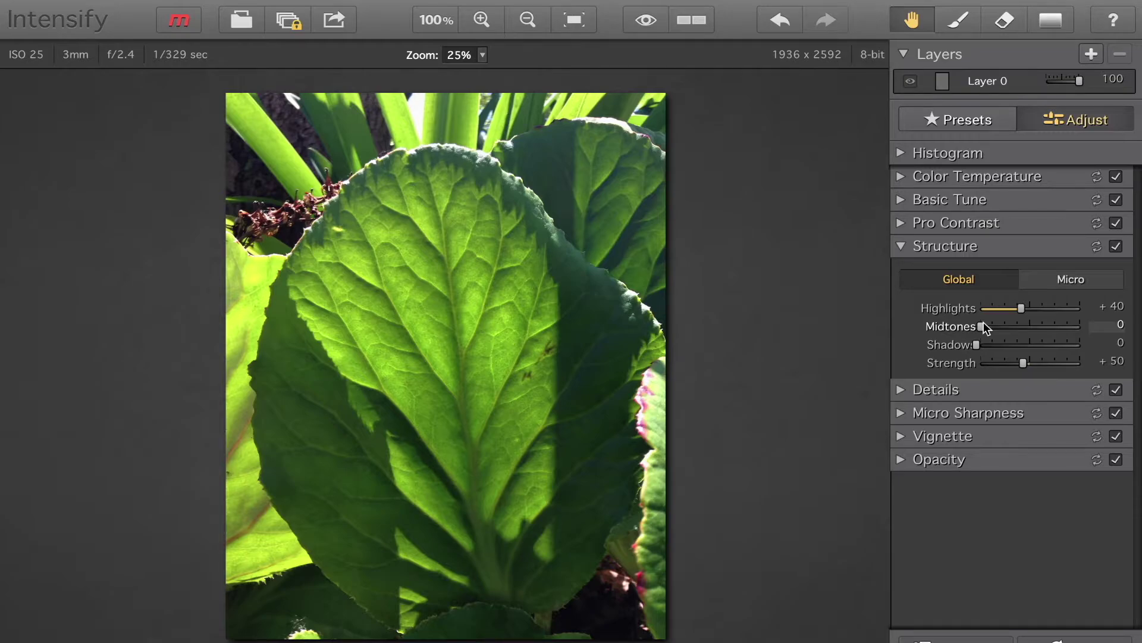
left_click_drag(977, 345, 1041, 361)
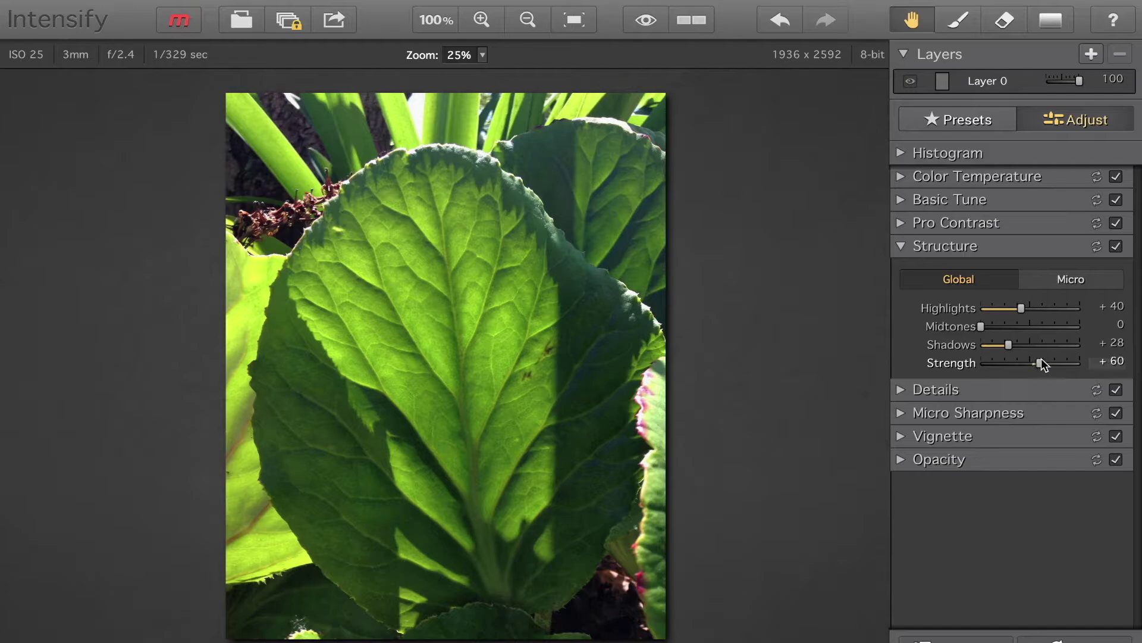
left_click(905, 245)
- Adjust the Global Details with Small at +24, Medium at +47, Large at +16 and Masking at +83
left_click(901, 268)
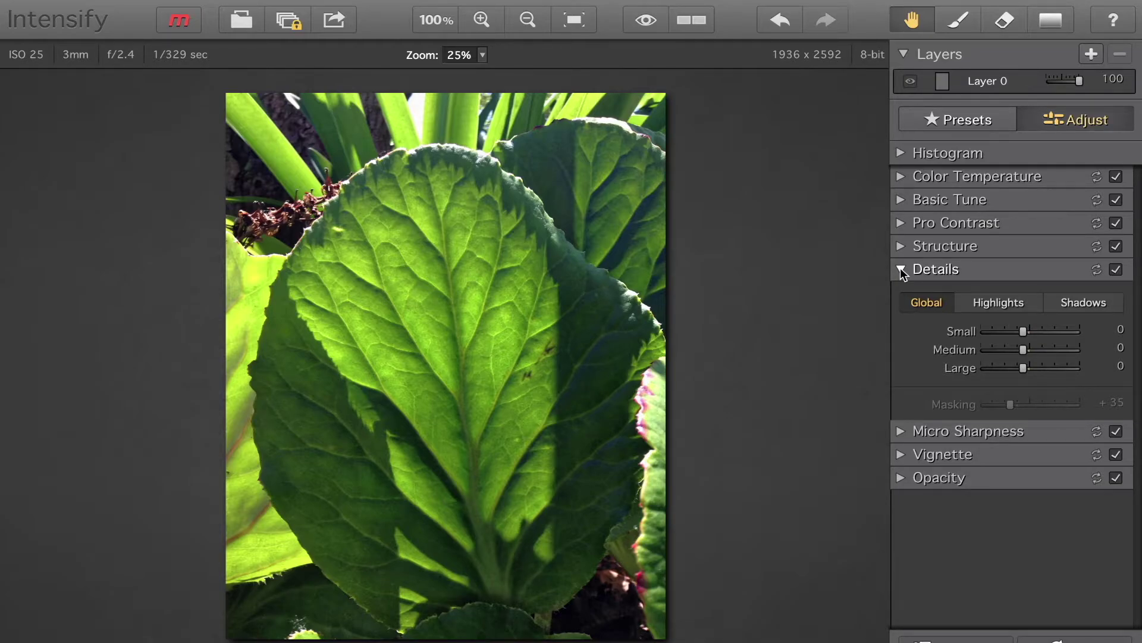
left_click(981, 303)
left_click(1094, 308)
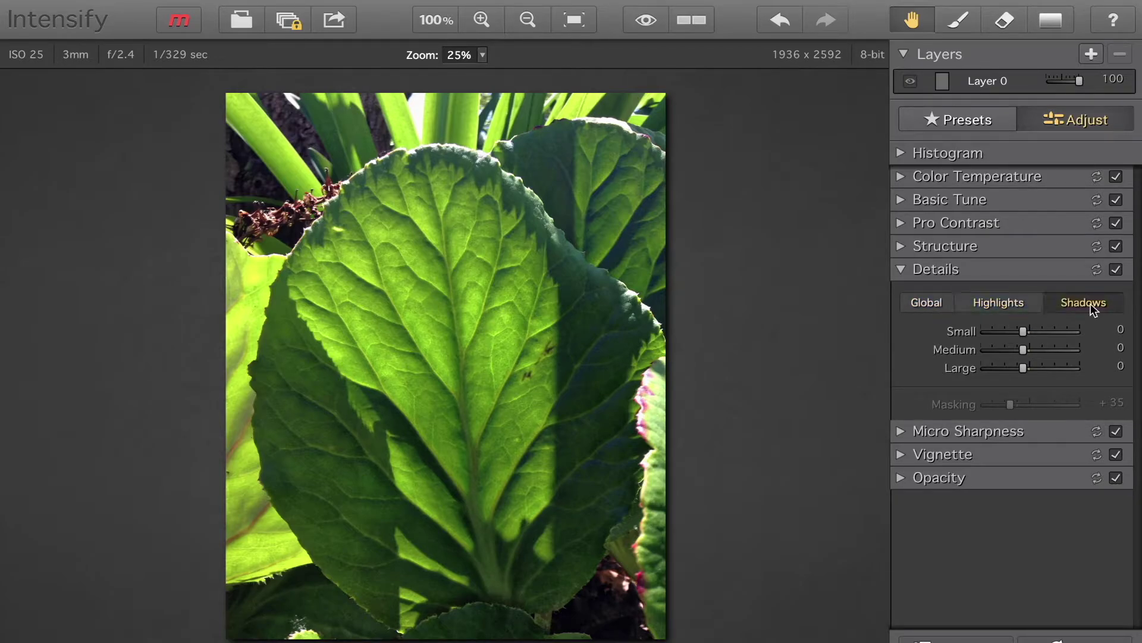
left_click(927, 303)
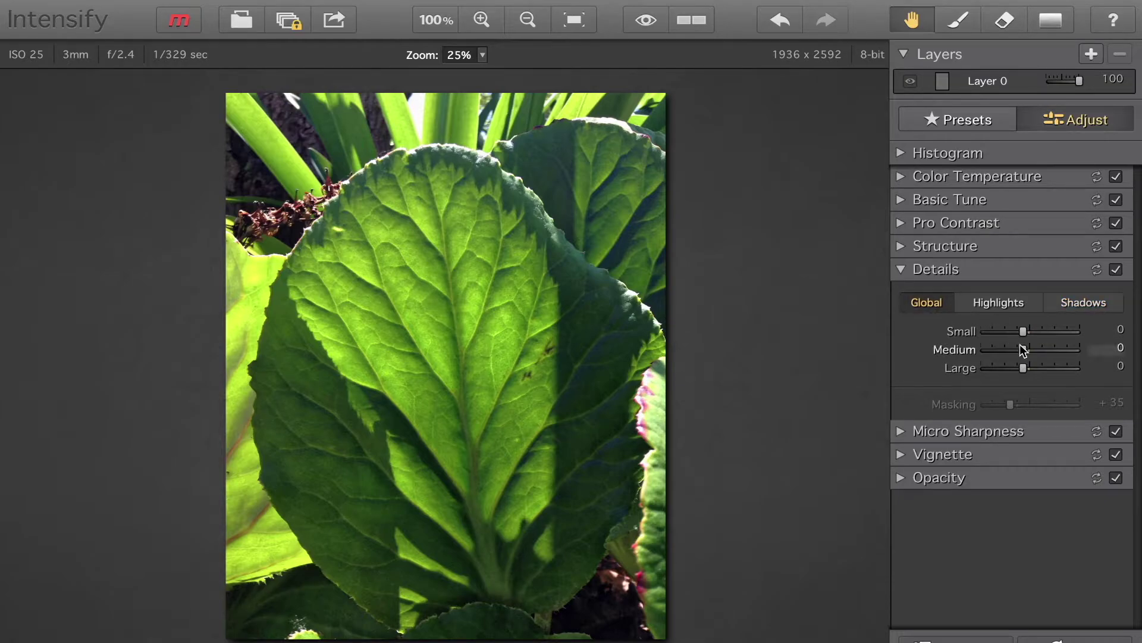
left_click_drag(1023, 348, 1046, 333)
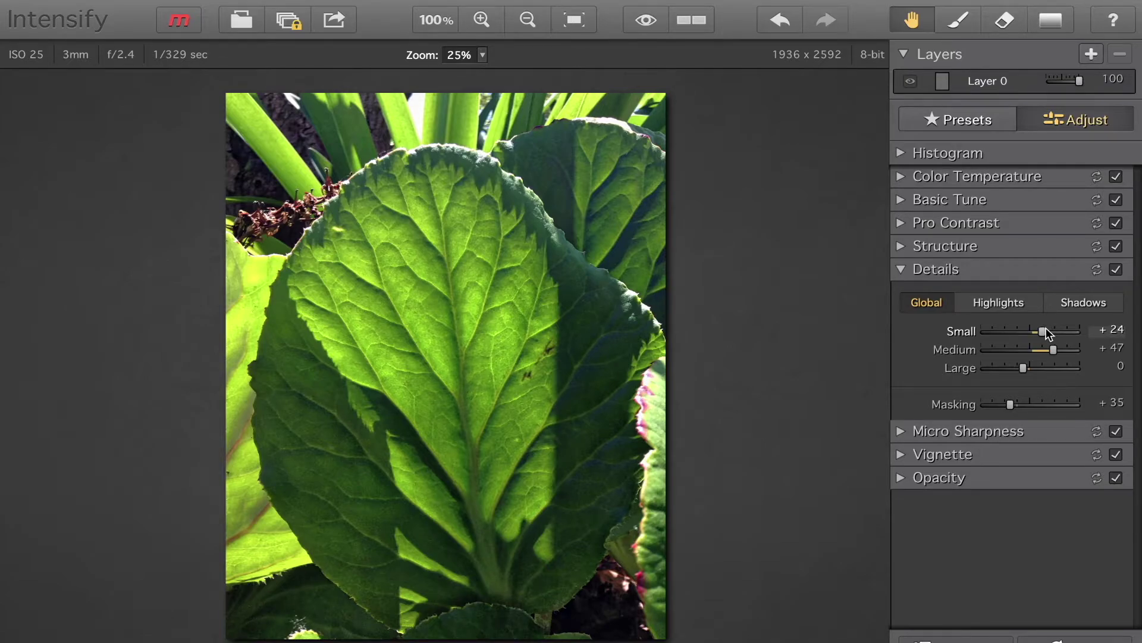
mouse_move(1023, 368)
left_mouse_down()
mouse_move(1051, 367)
mouse_move(1038, 368)
left_mouse_up()
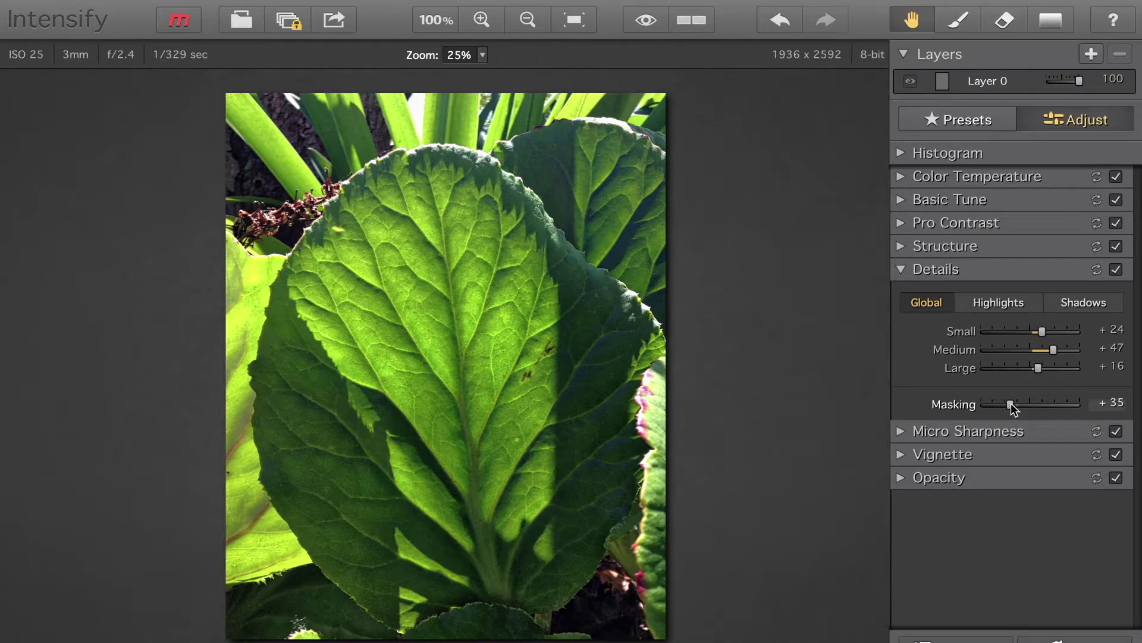
left_click_drag(1012, 402, 1055, 404)
mouse_move(1054, 404)
left_mouse_down()
mouse_move(997, 407)
mouse_move(1064, 406)
left_mouse_up()
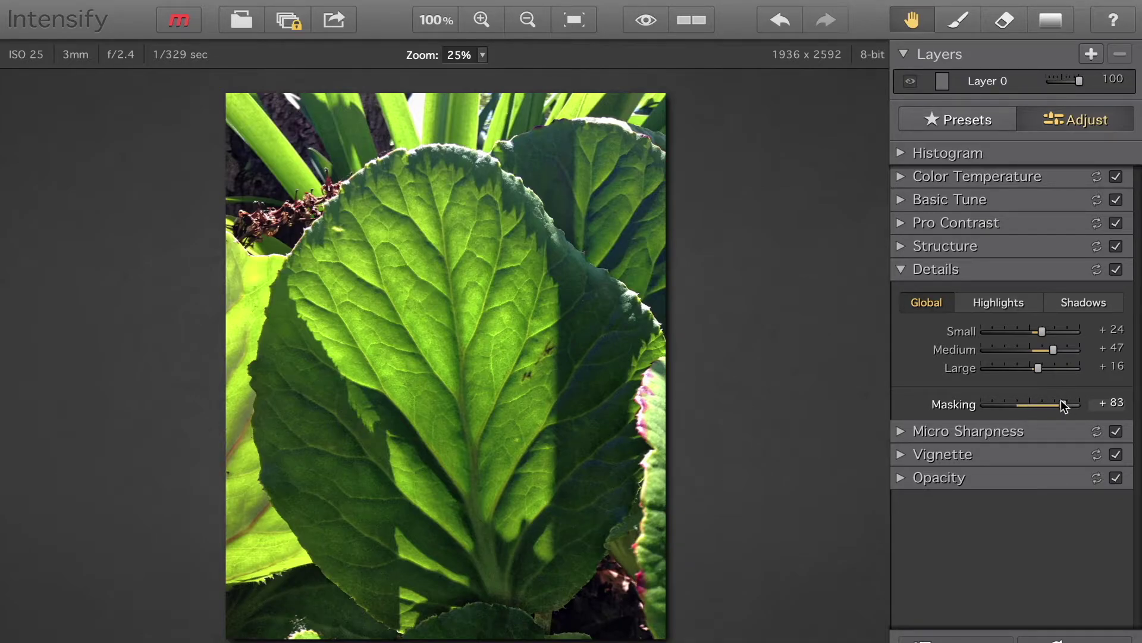
left_click(909, 269)
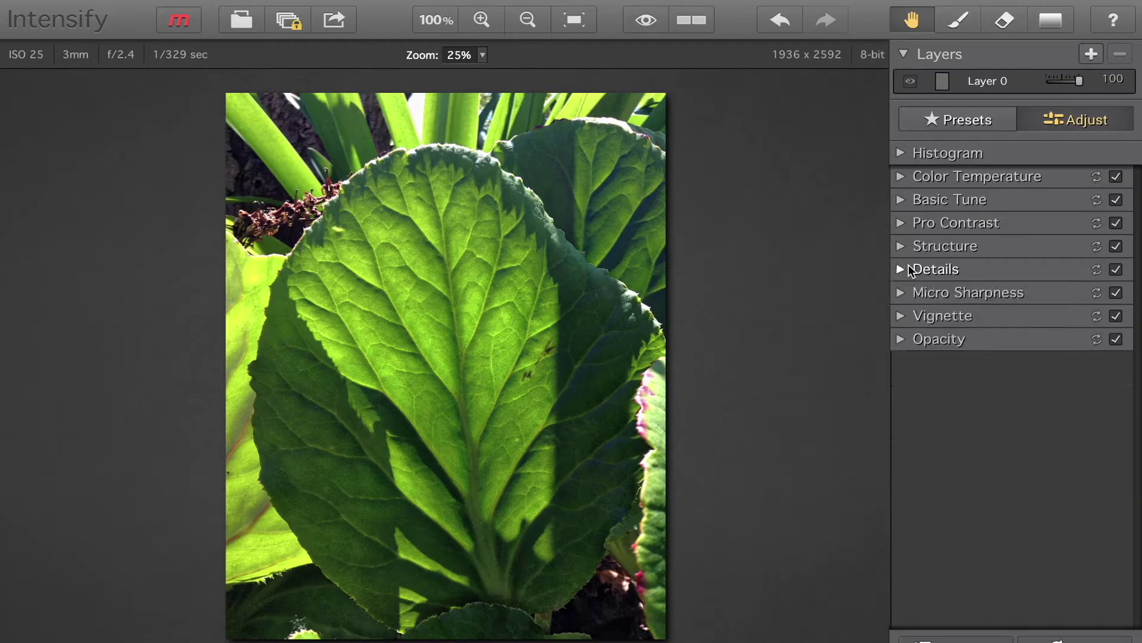
- Apply Micro Sharpness with Amount +64, Radius +66 and Masking +66
left_click(899, 293)
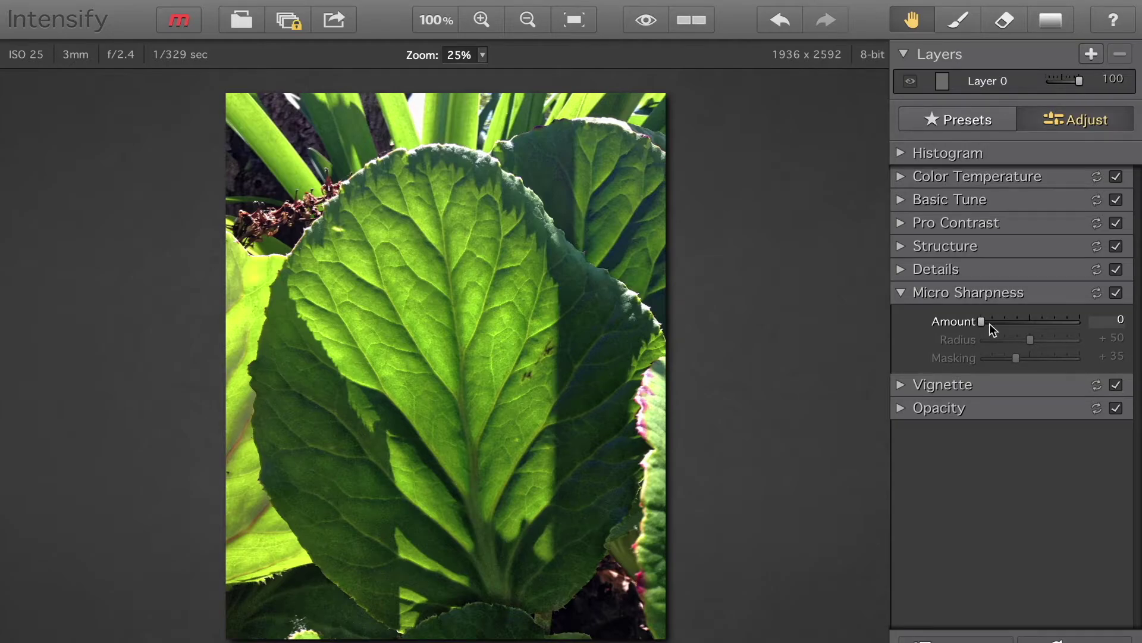
left_click_drag(985, 318, 1059, 313)
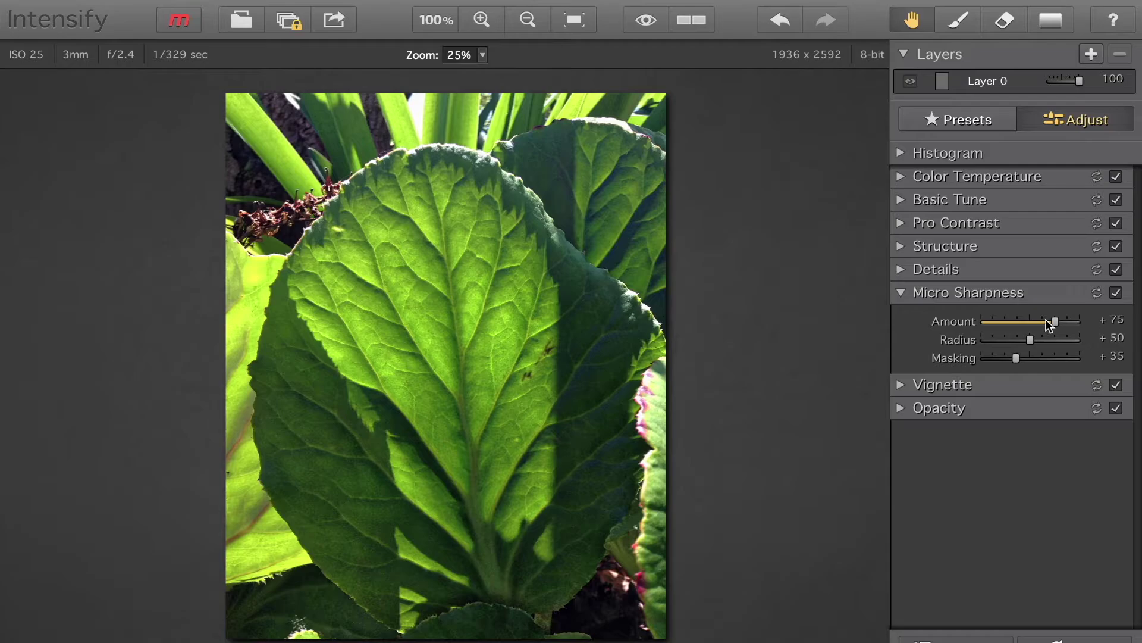
mouse_move(1057, 317)
left_mouse_down()
mouse_move(972, 321)
mouse_move(1043, 316)
left_mouse_up()
left_click_drag(1033, 337, 1049, 359)
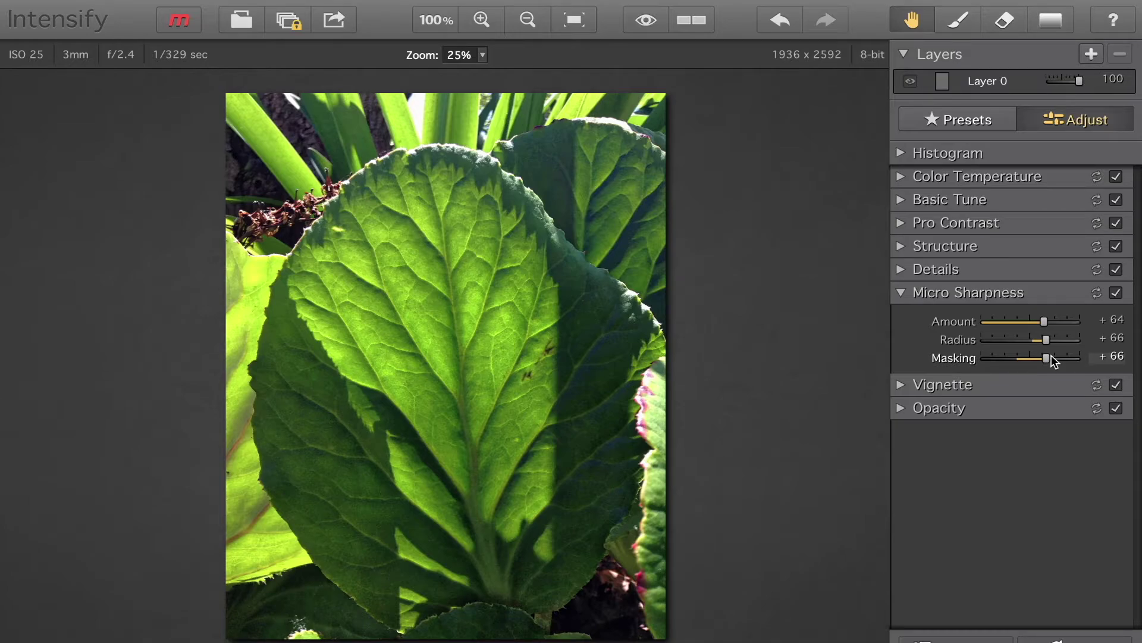
left_click(907, 291)
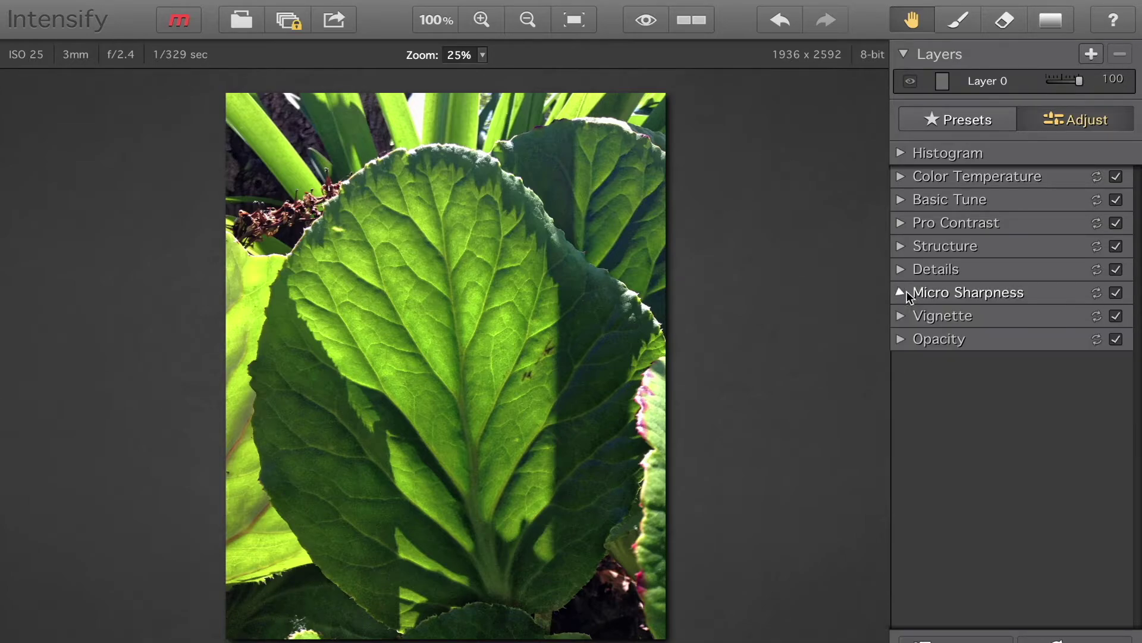
- Add a dark vignette with Amount -67, Size +41, Roundness +25 and Feather -14
left_click(901, 316)
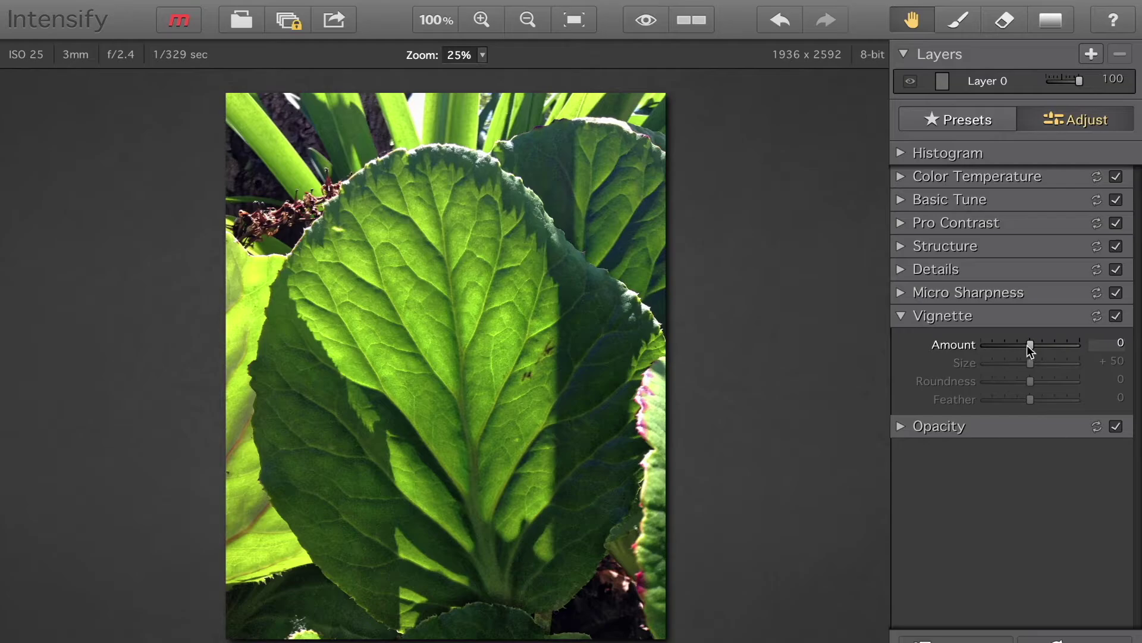
mouse_move(1034, 344)
left_mouse_down()
mouse_move(988, 346)
mouse_move(1052, 358)
mouse_move(1024, 364)
left_mouse_up()
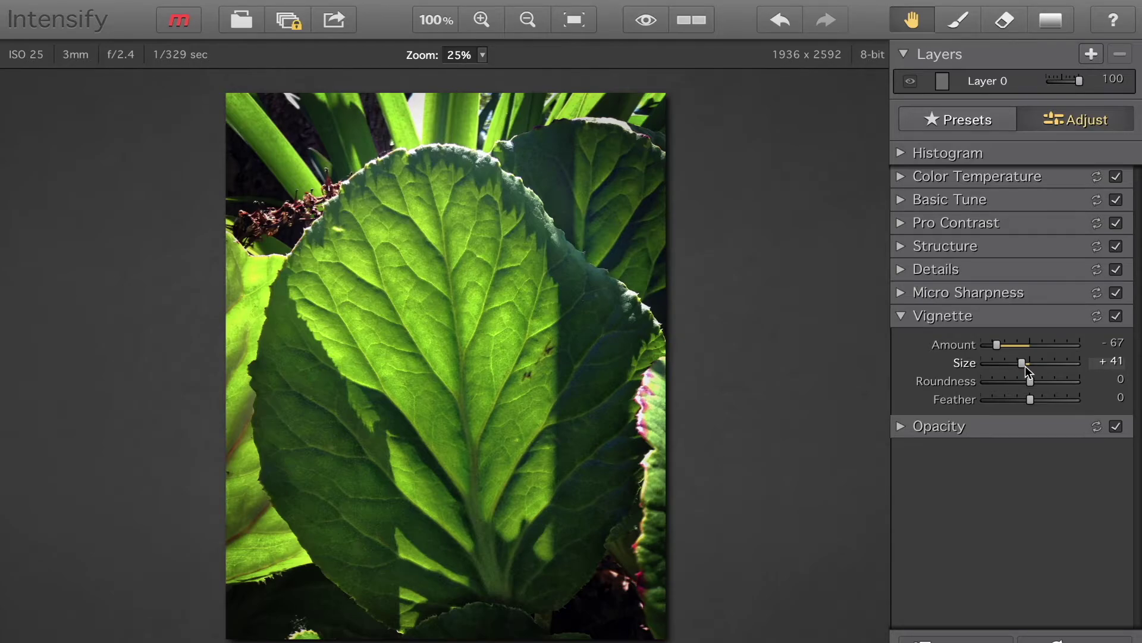
mouse_move(1030, 378)
left_mouse_down()
mouse_move(1004, 377)
mouse_move(1046, 373)
mouse_move(1055, 393)
mouse_move(1030, 394)
left_mouse_up()
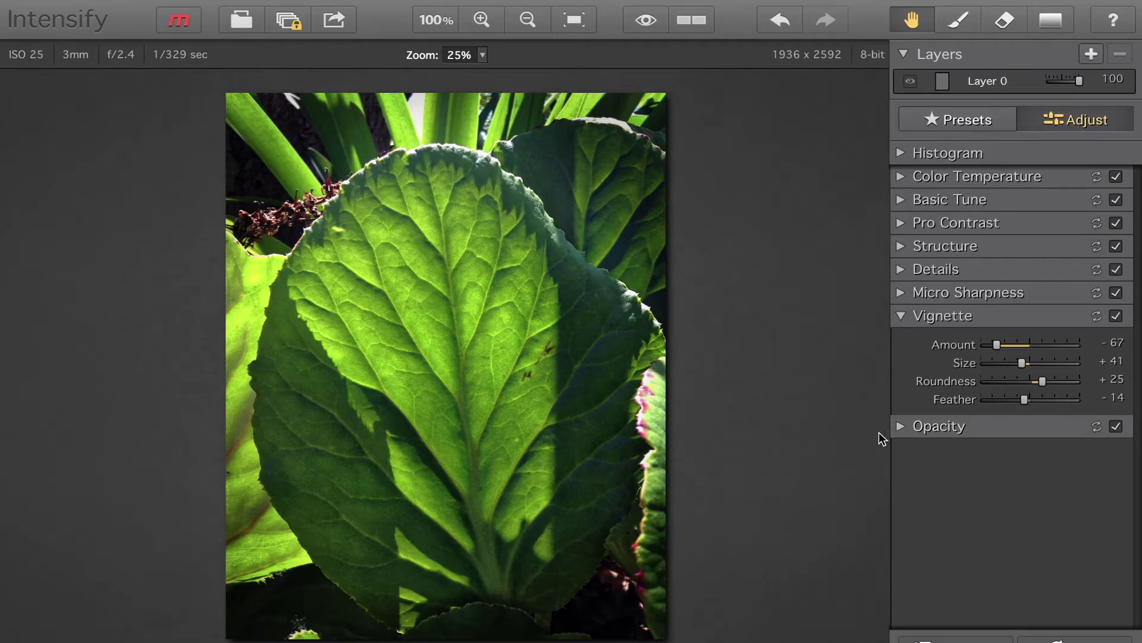
- Lower the adjustments' Opacity amount to 0 and restore it to 100 to compare the effect
left_click(905, 426)
left_click(907, 337)
left_click(907, 337)
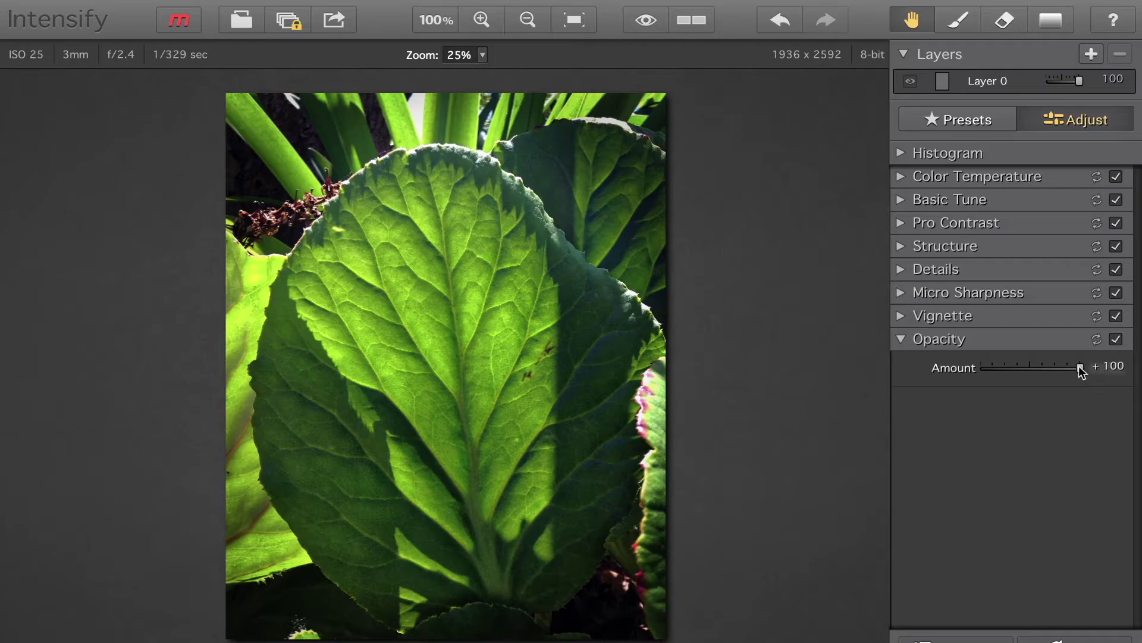
left_click_drag(1079, 367, 976, 379)
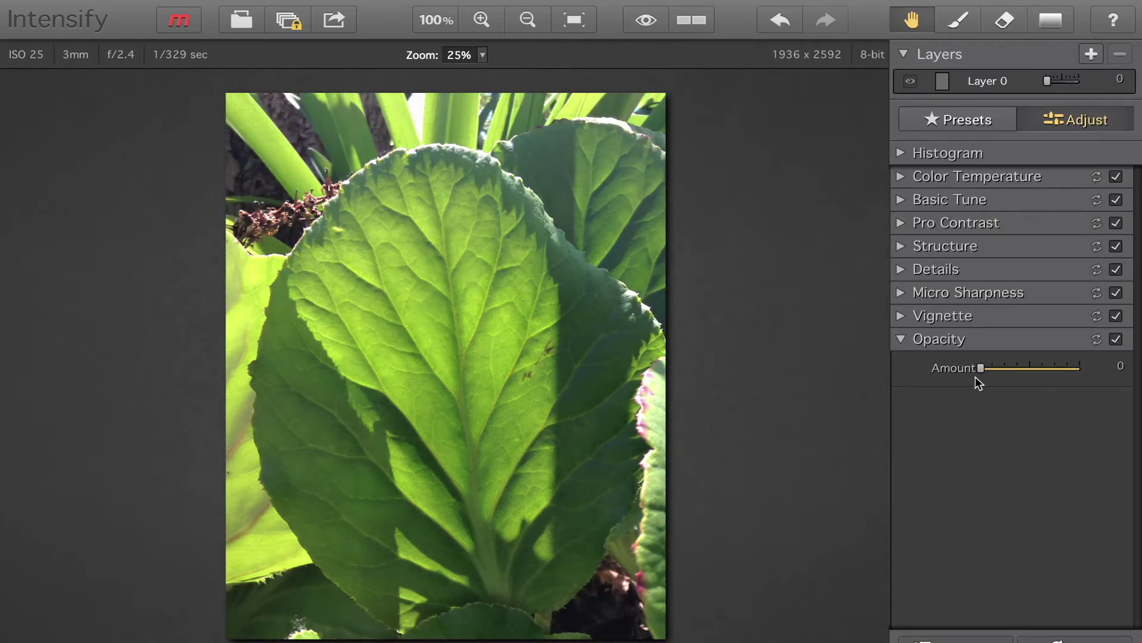
left_click_drag(981, 368, 1087, 362)
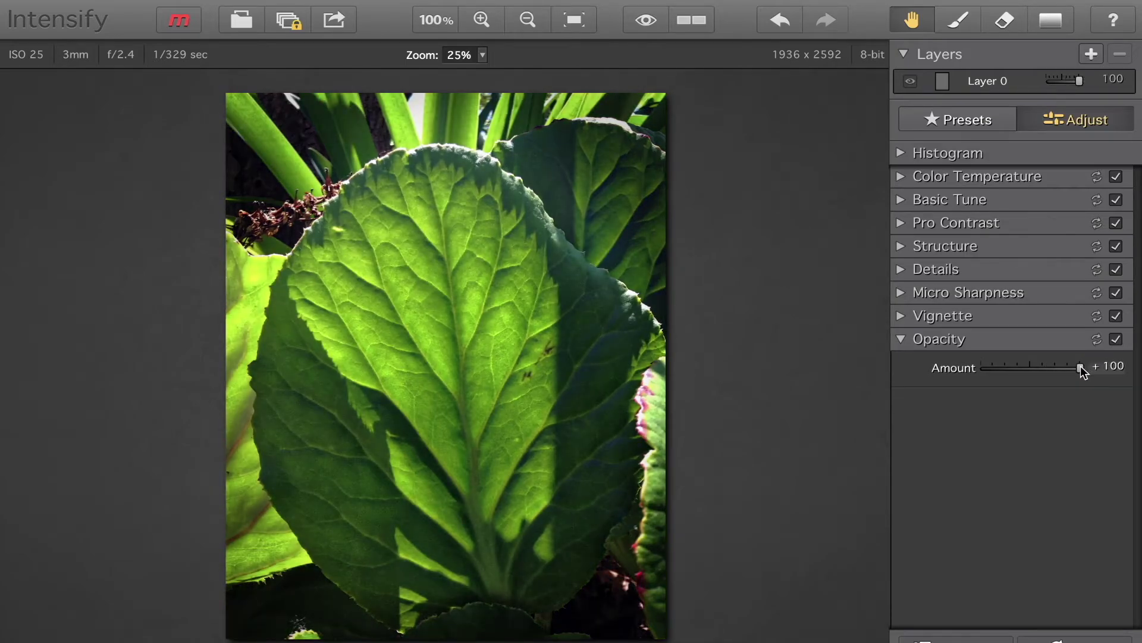
mouse_move(1080, 367)
left_mouse_down()
mouse_move(1042, 367)
mouse_move(1090, 364)
left_mouse_up()
- Compare the before and after versions side by side and display the default preset categories
left_click(689, 20)
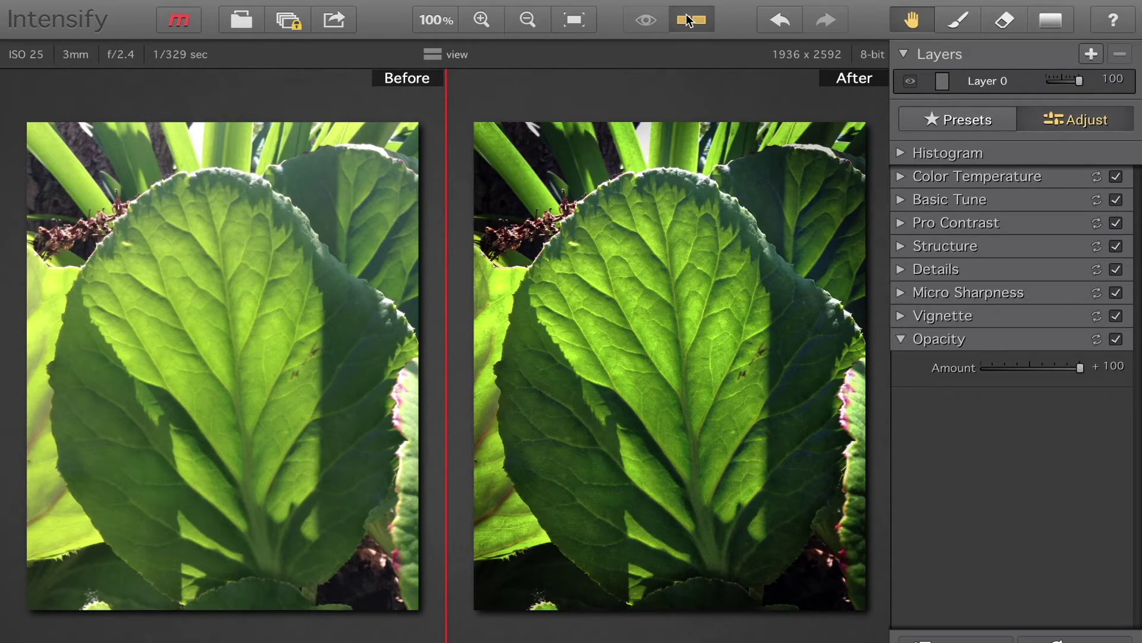
left_click(978, 122)
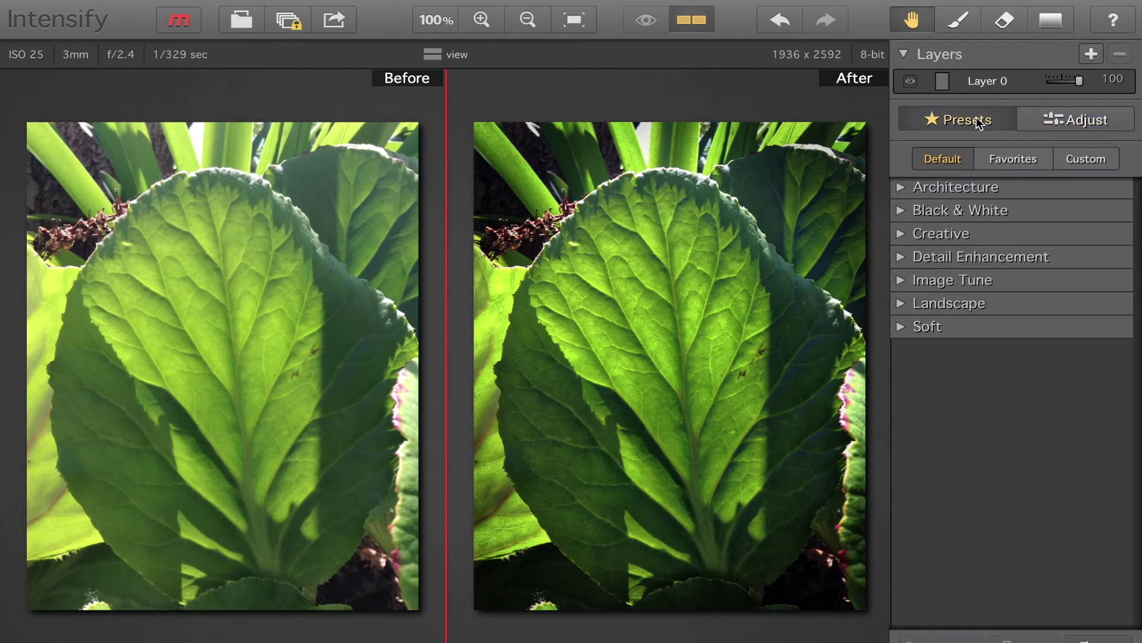
- Leave the side-by-side comparison and try the Architecture presets on the leaf photo one by one, from Seattle through Cityscape
left_click(690, 20)
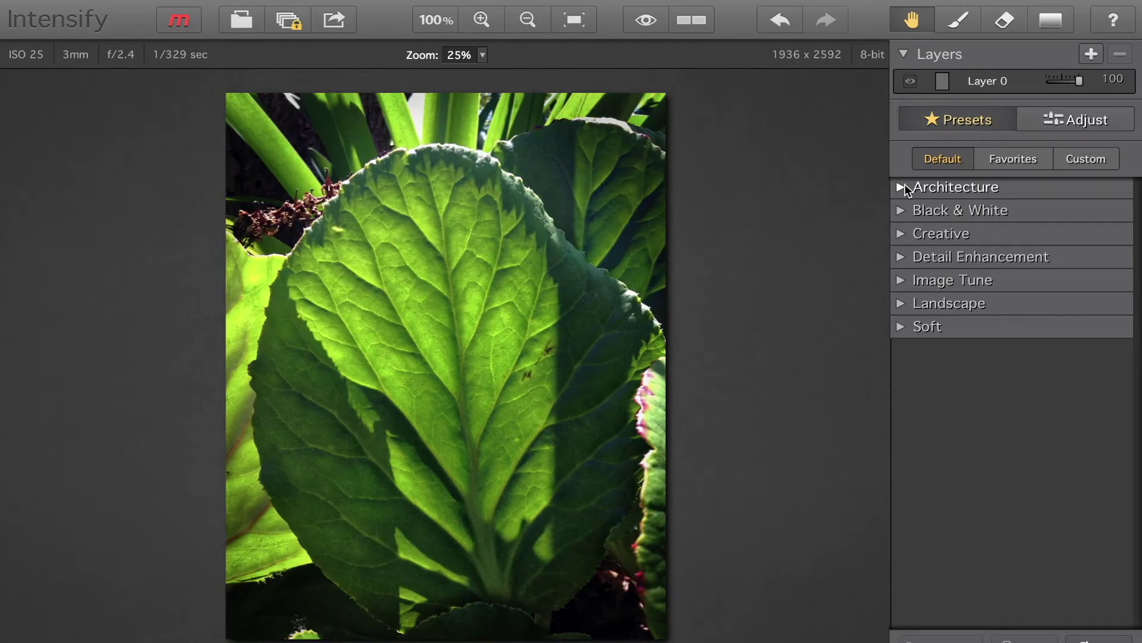
left_click(902, 187)
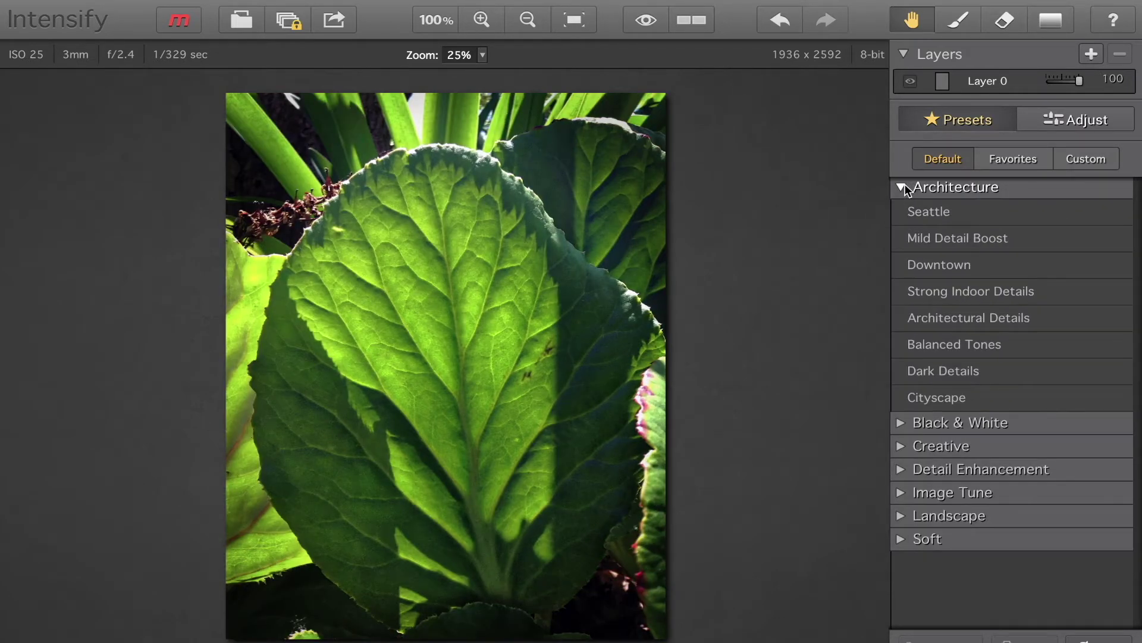
left_click(948, 222)
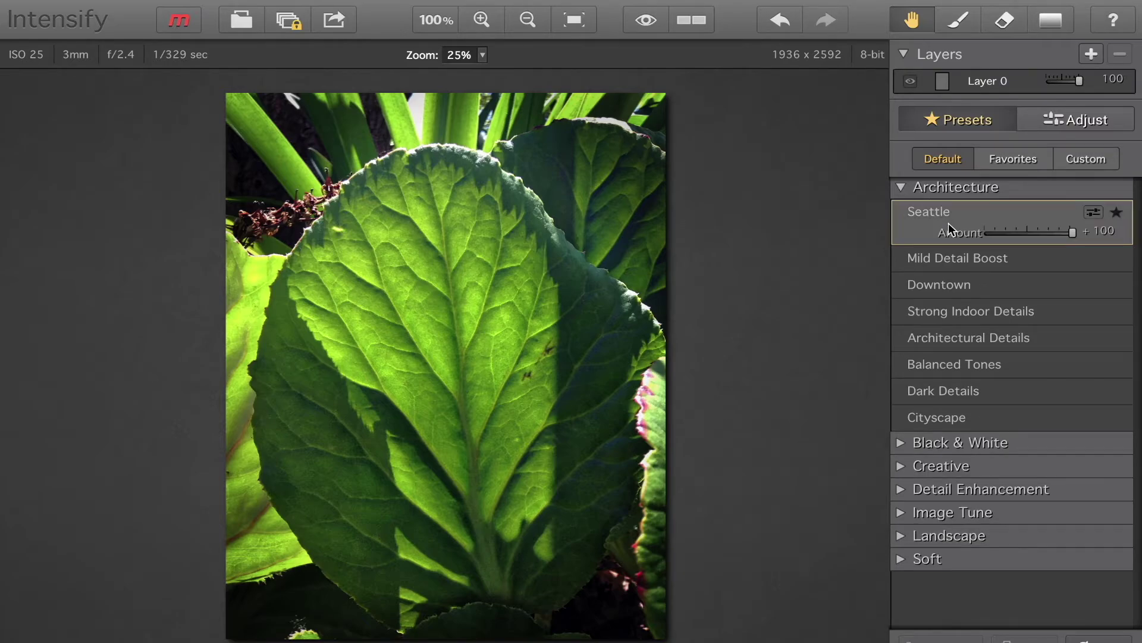
left_click(957, 253)
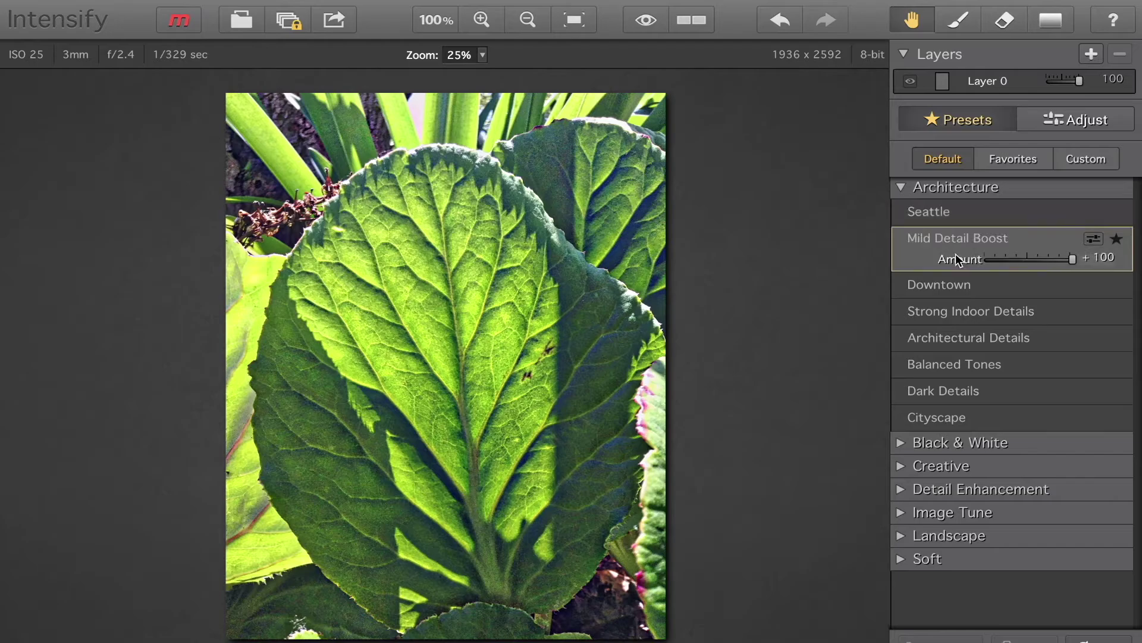
left_click(955, 288)
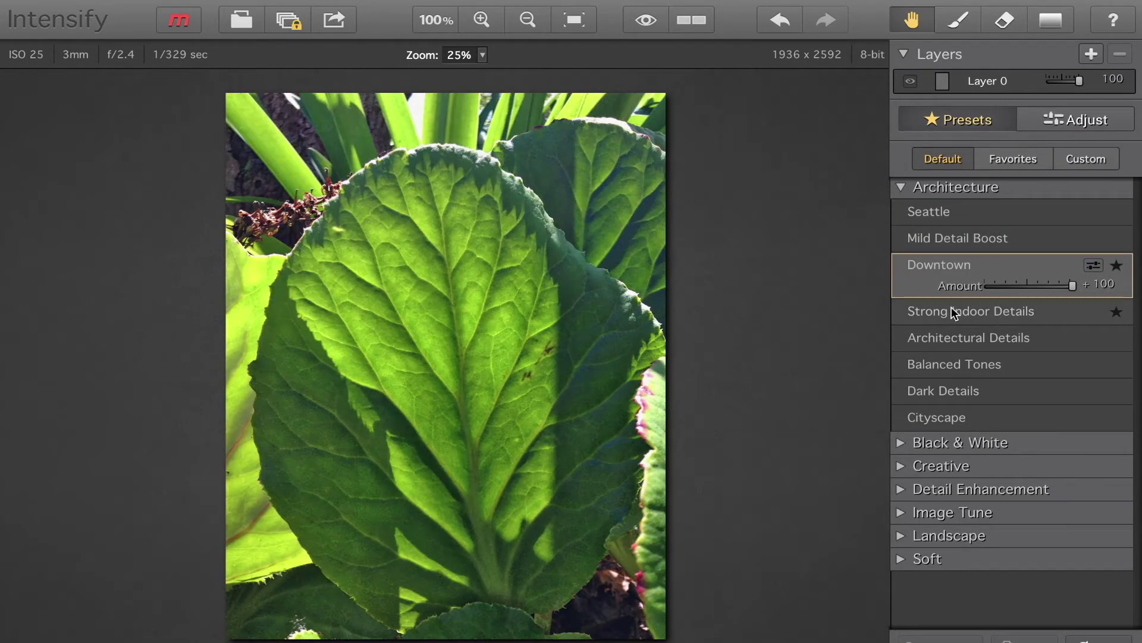
left_click(954, 312)
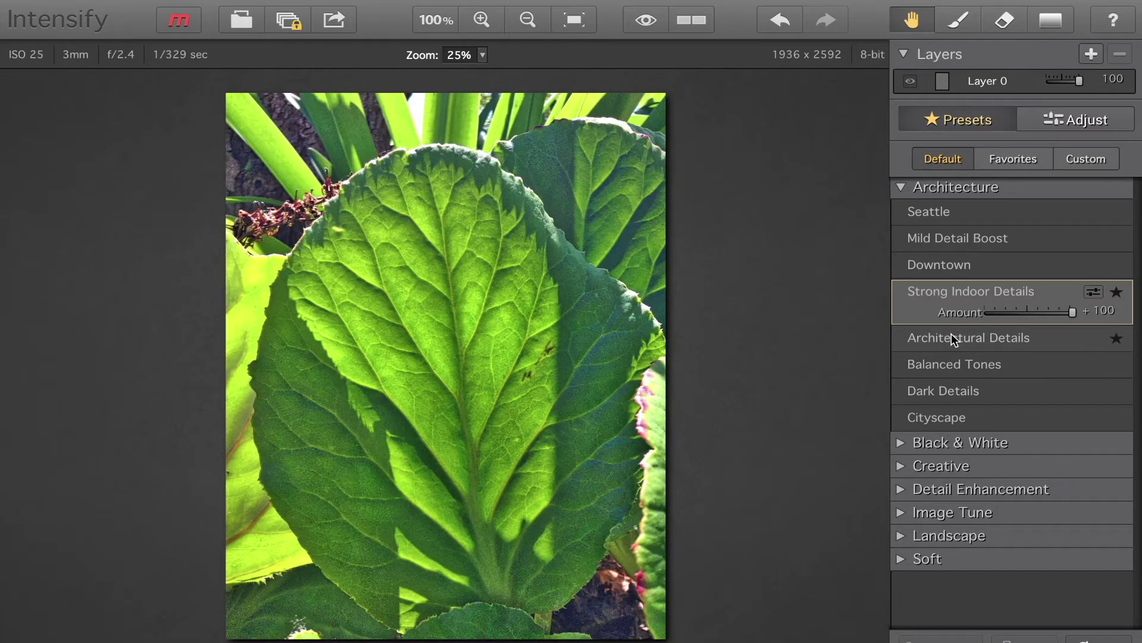
left_click(951, 334)
left_click(952, 366)
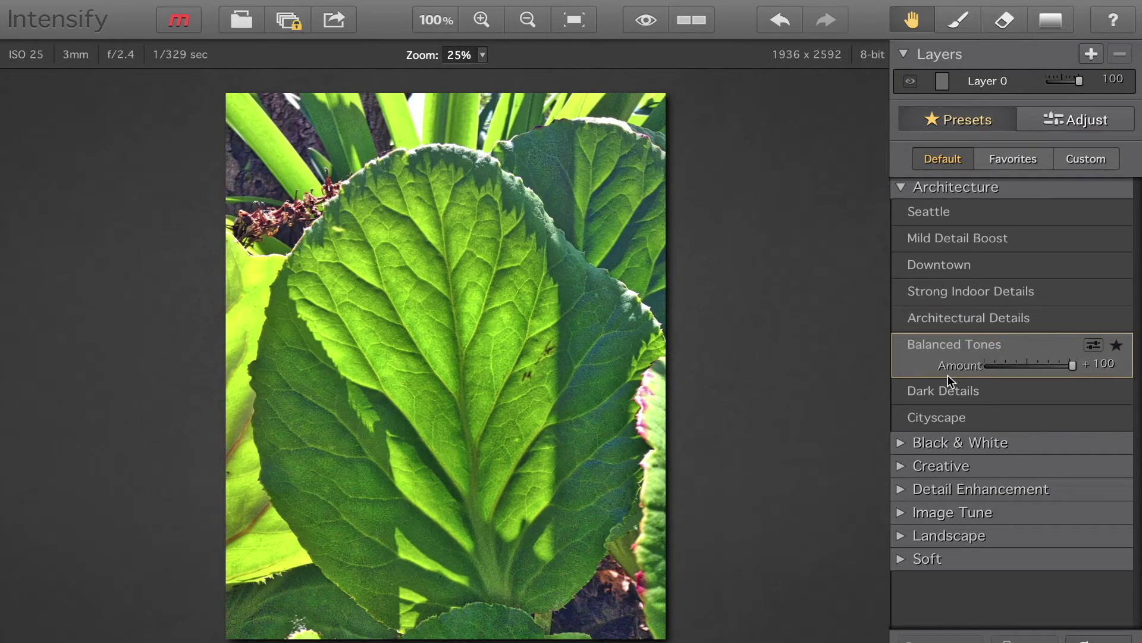
left_click(951, 392)
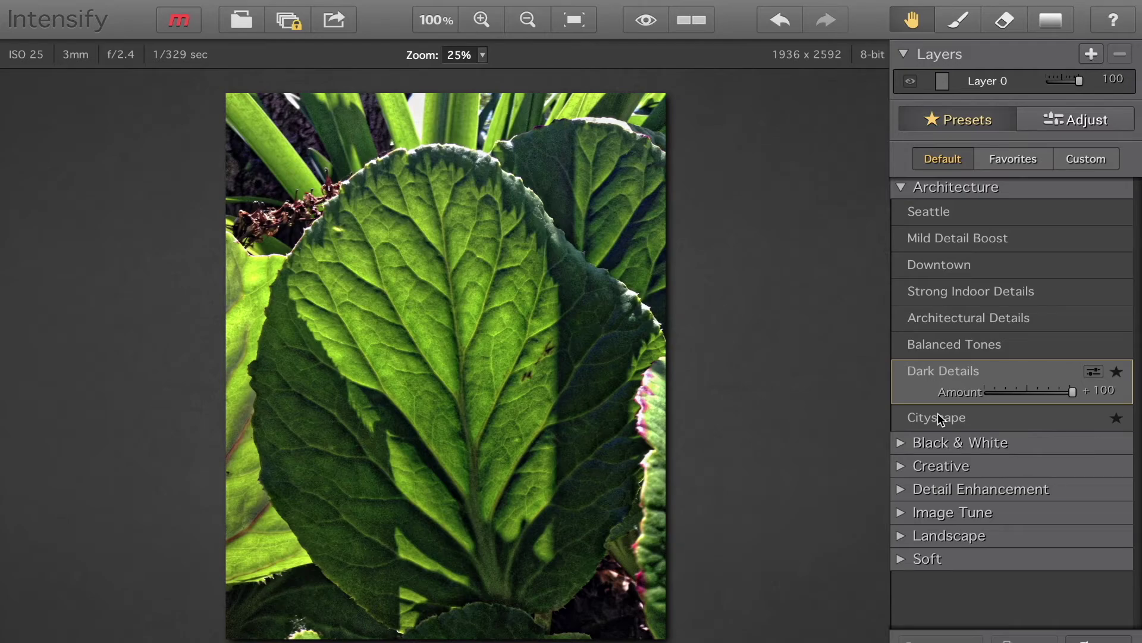
left_click(939, 419)
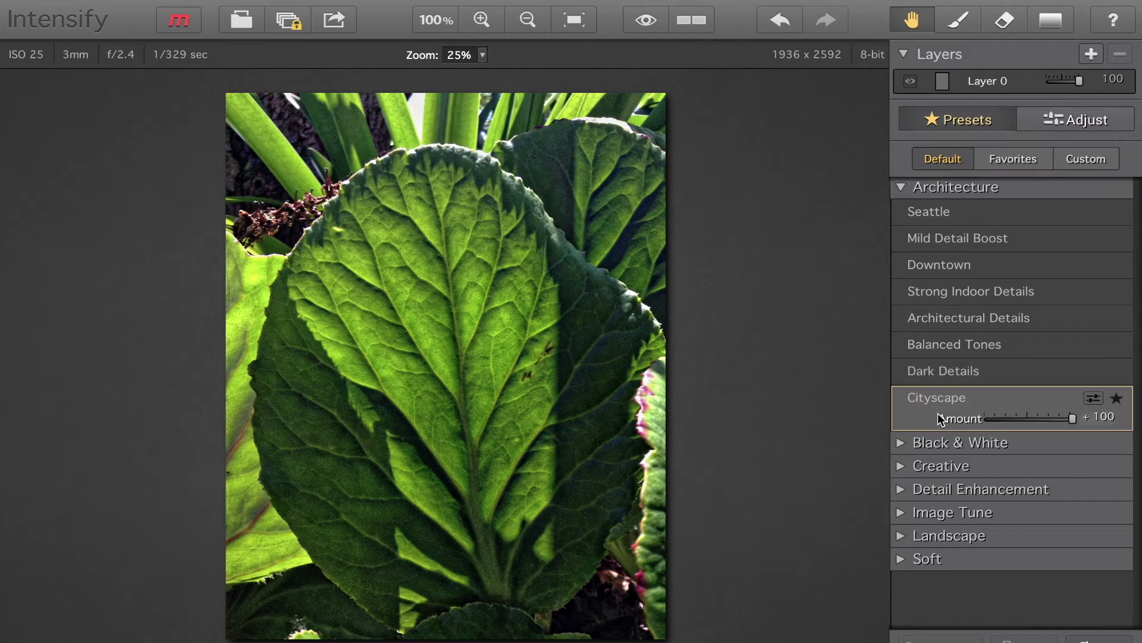
- Try the Black & White preset Detailed and the Architecture preset Downtown, leaving both preset categories collapsed
left_click(901, 187)
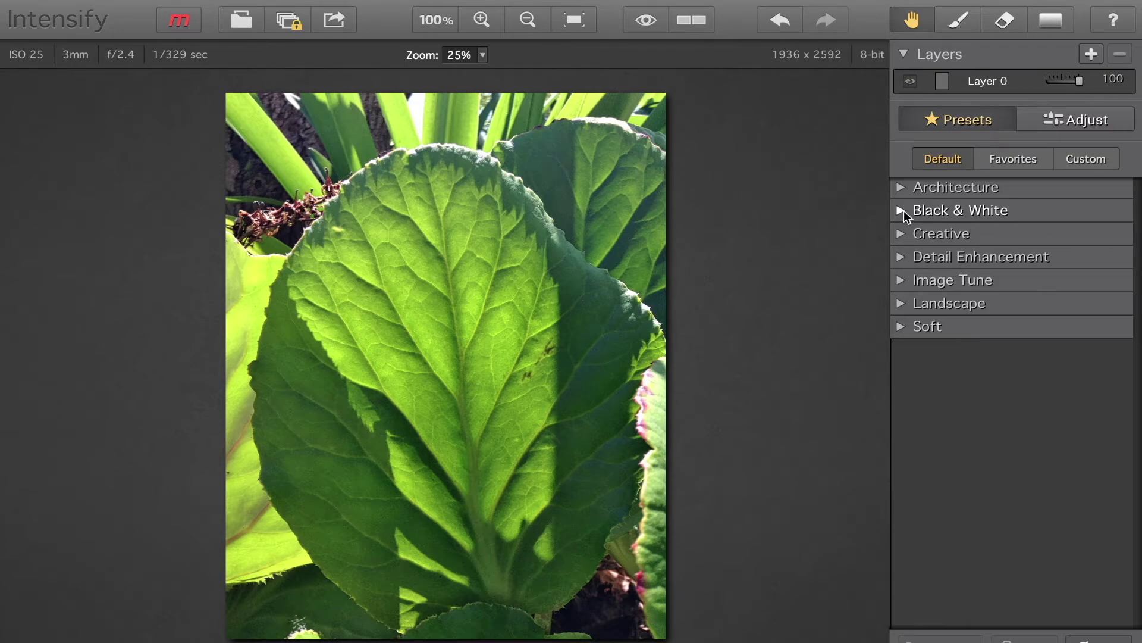
left_click(905, 210)
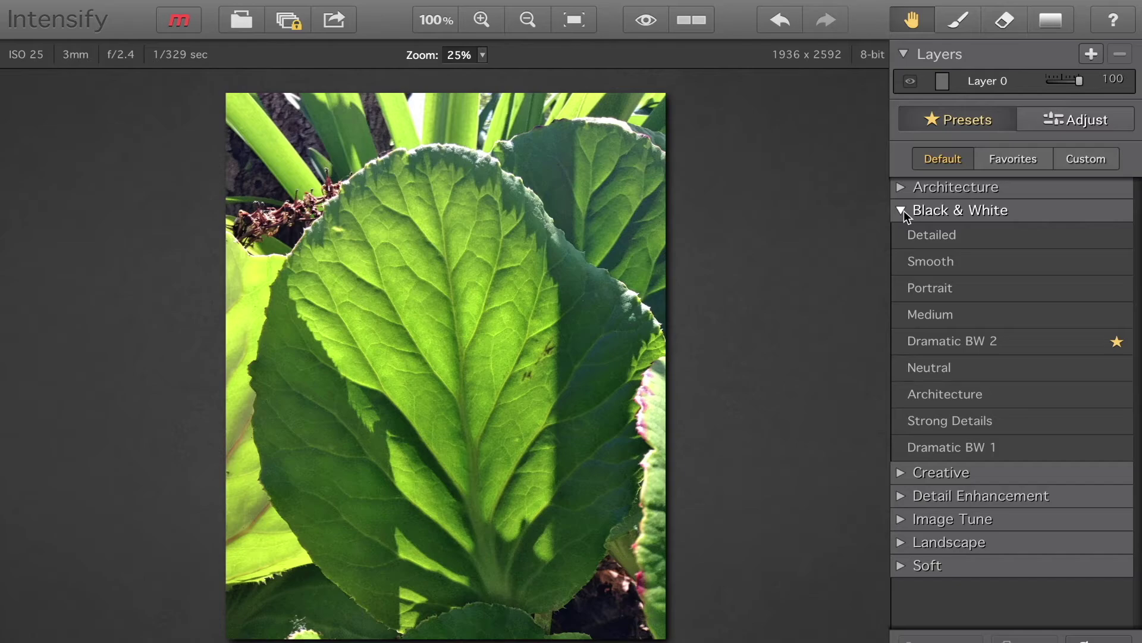
left_click(934, 236)
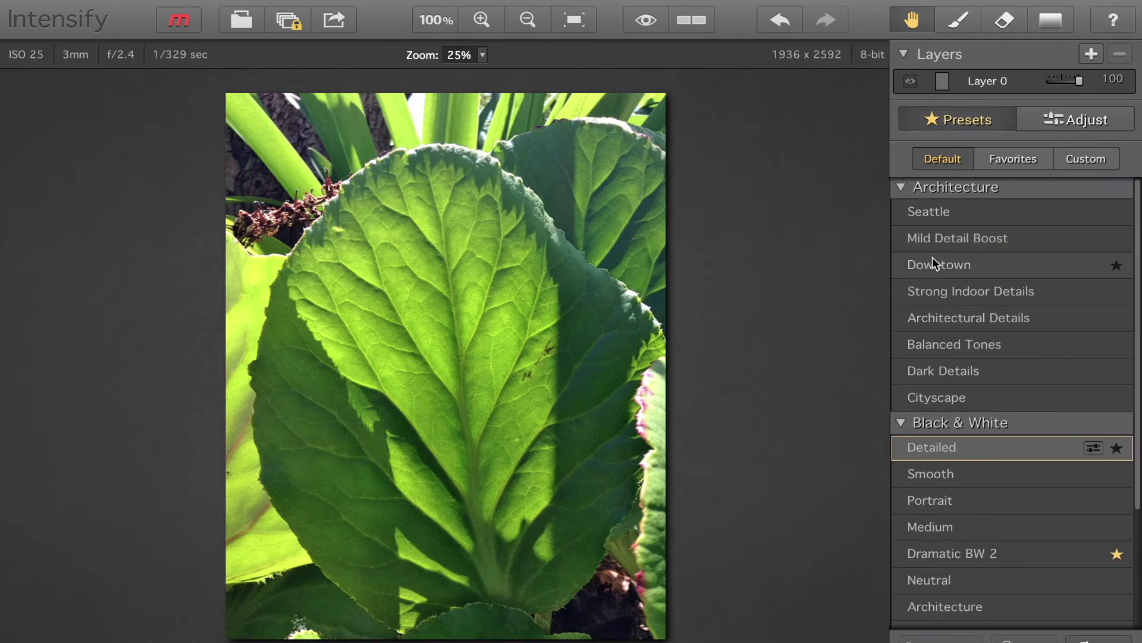
left_click(933, 262)
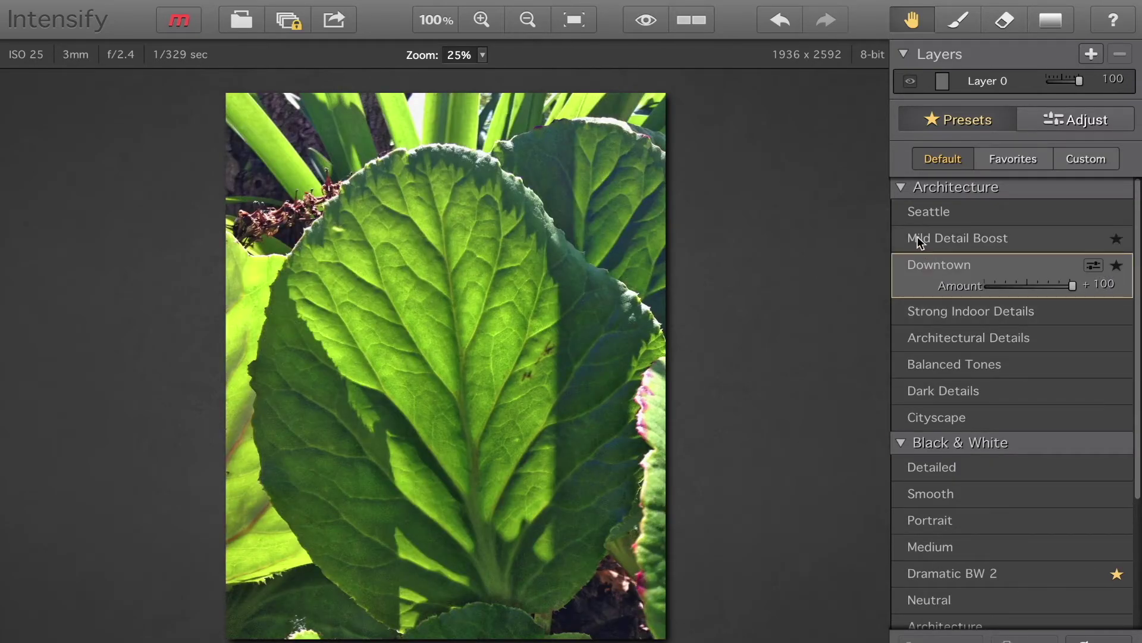
left_click(902, 188)
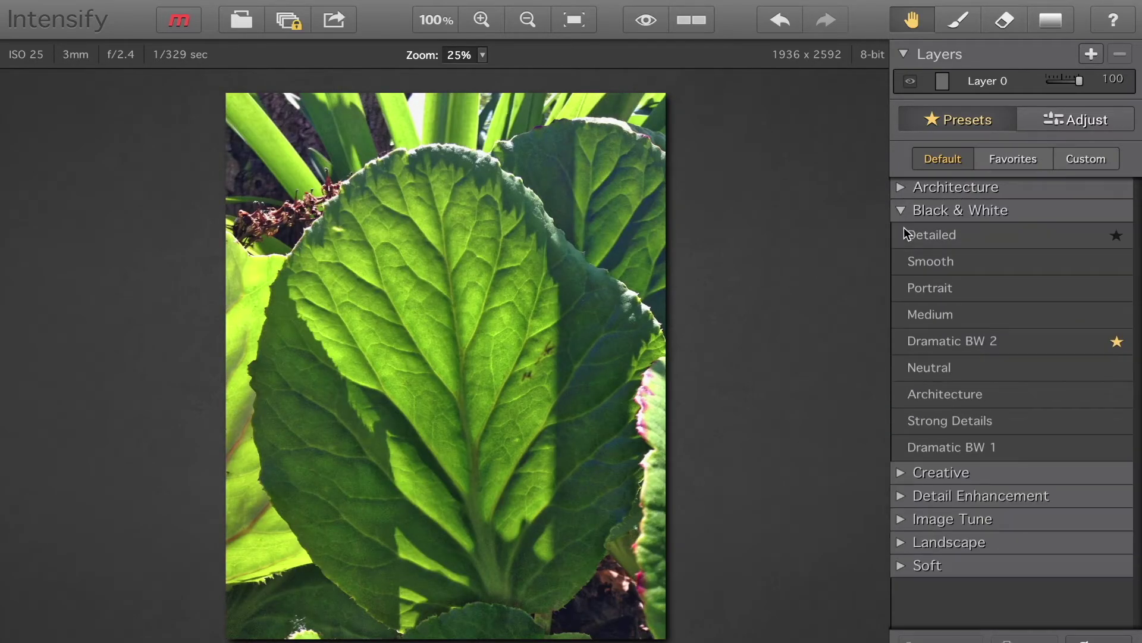
left_click(904, 213)
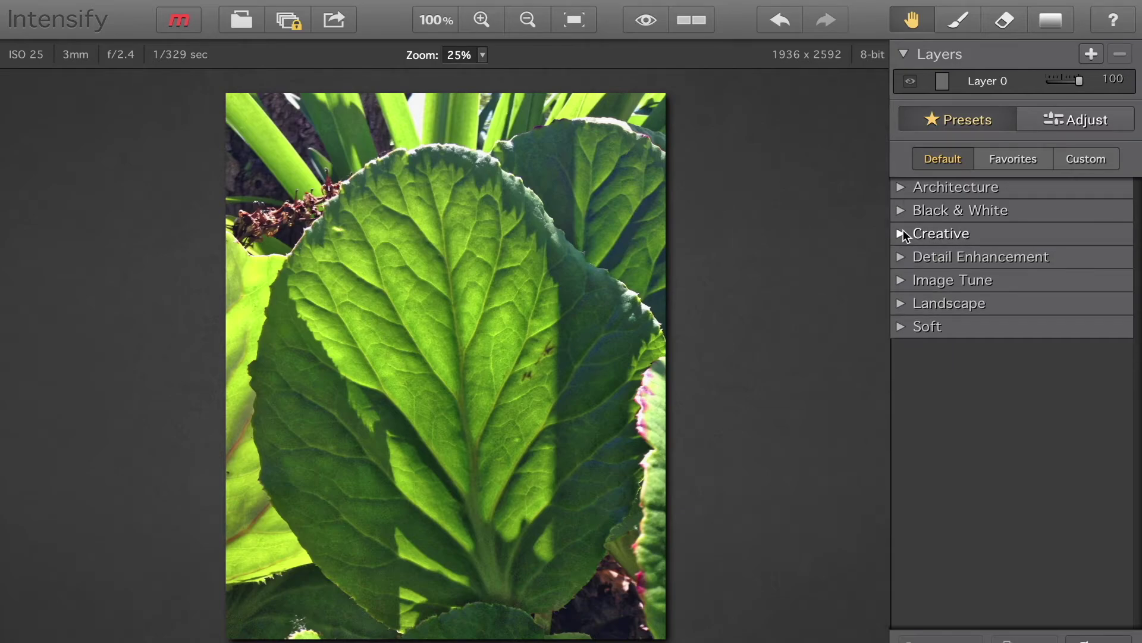
- Browse the Creative presets and try Late Spring, Strong Indoor Details and Architectural Details, leaving the preset categories collapsed
left_click(903, 231)
scroll(976, 398, "down", 2)
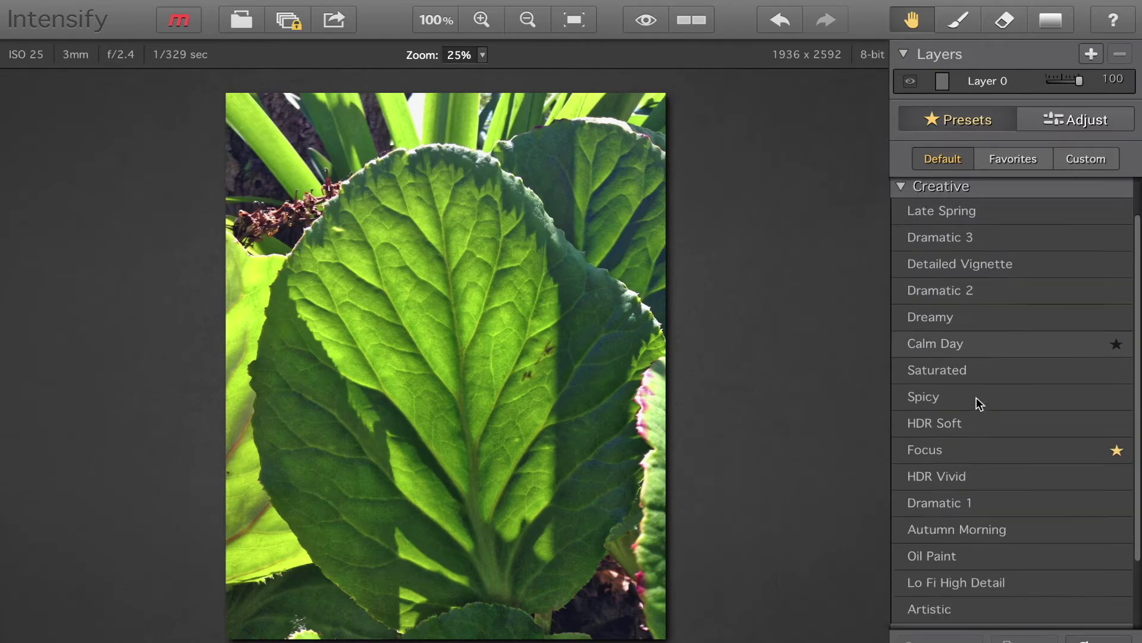
scroll(976, 397, "down", 3)
scroll(976, 398, "up", 5)
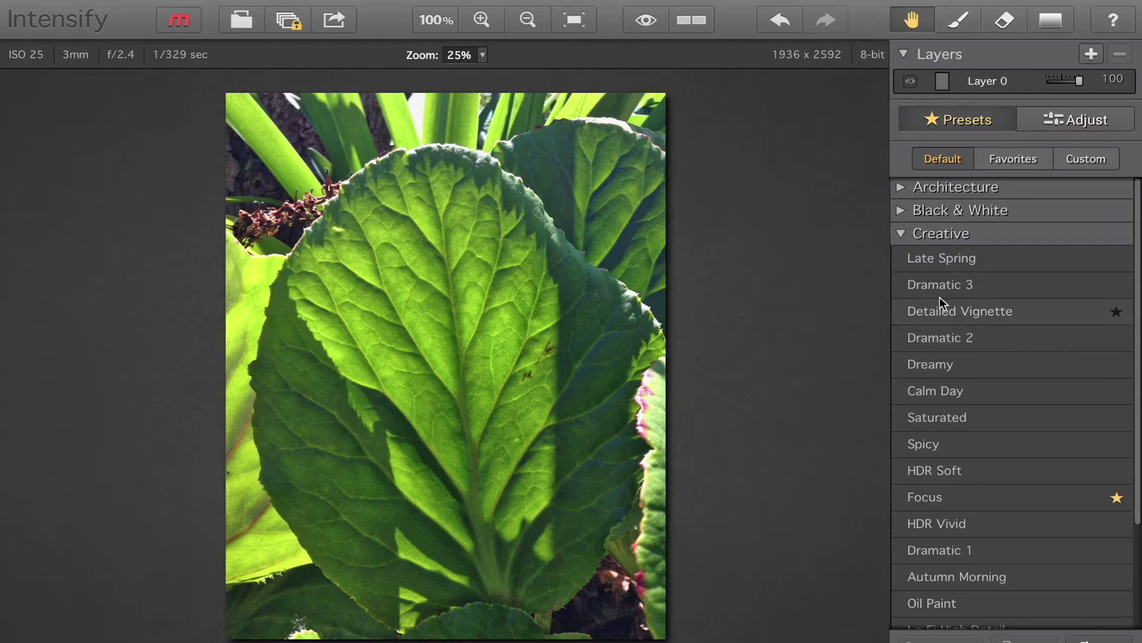
left_click(934, 258)
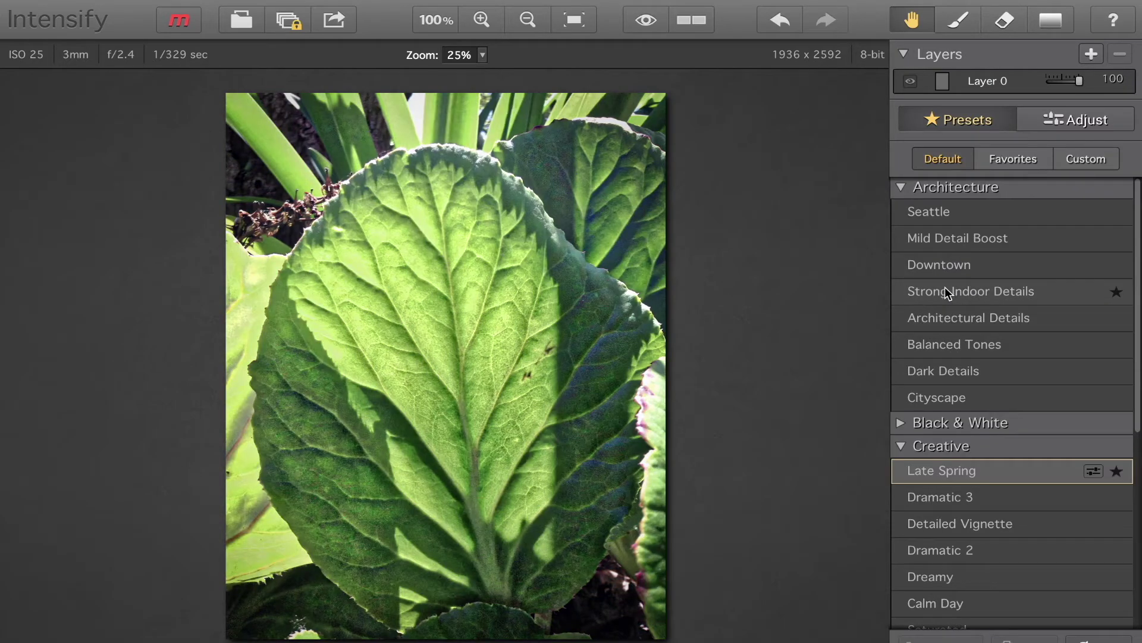
left_click(946, 291)
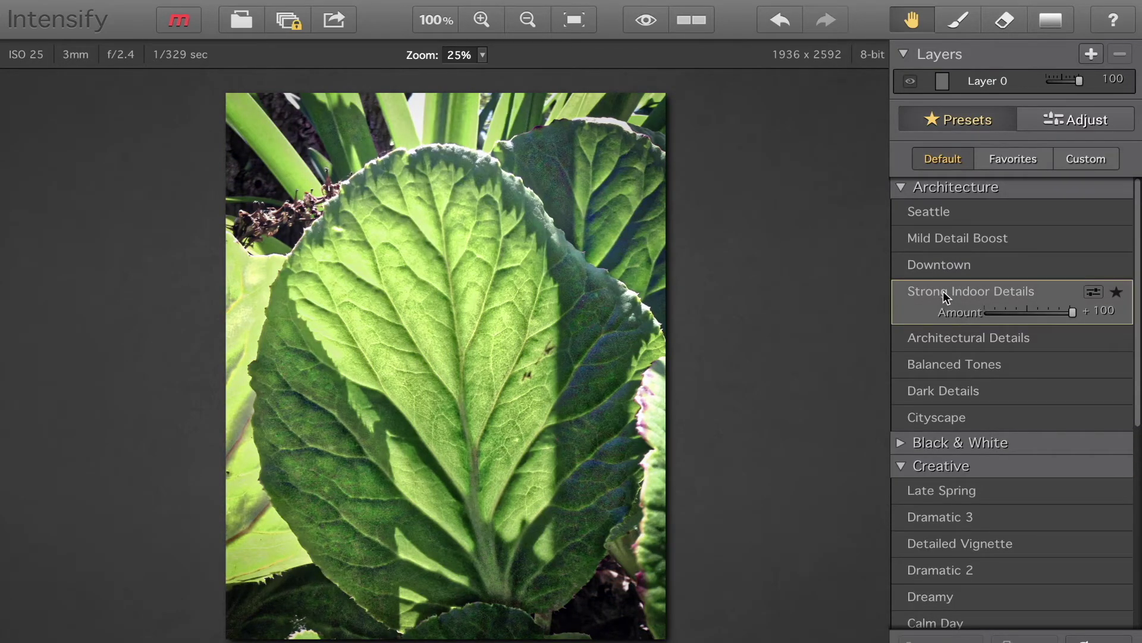
left_click(949, 335)
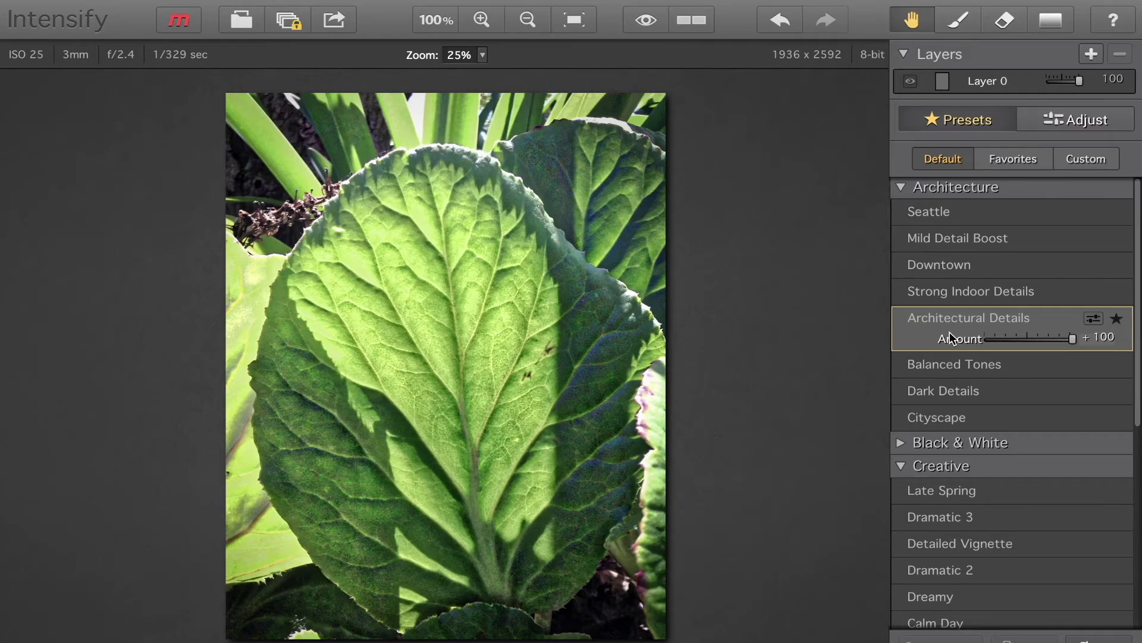
left_click(902, 187)
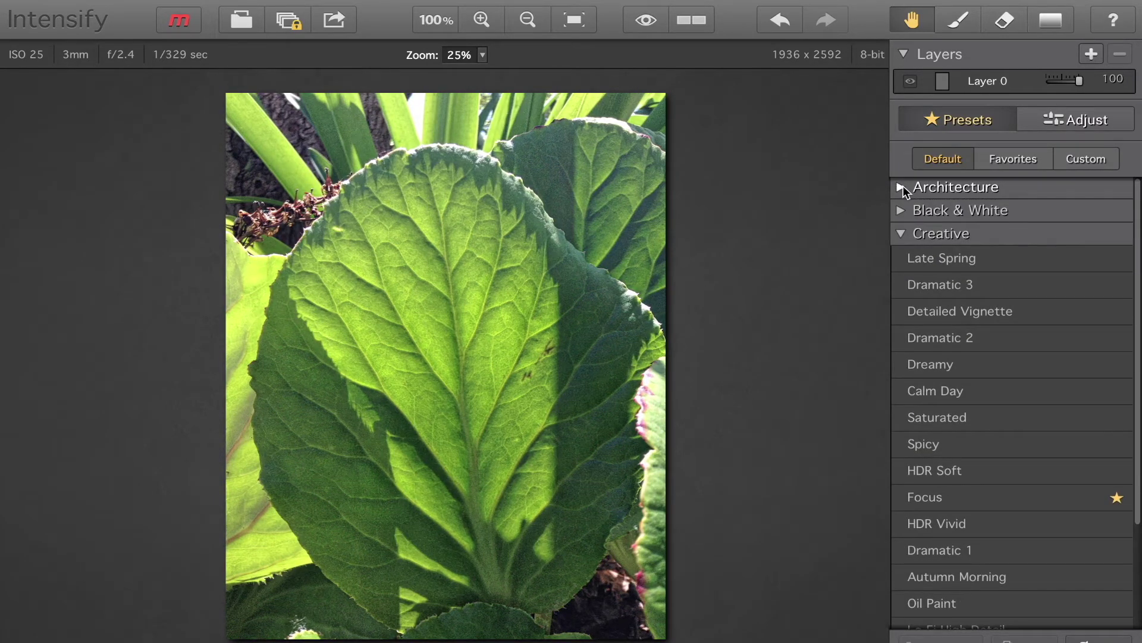
left_click(904, 235)
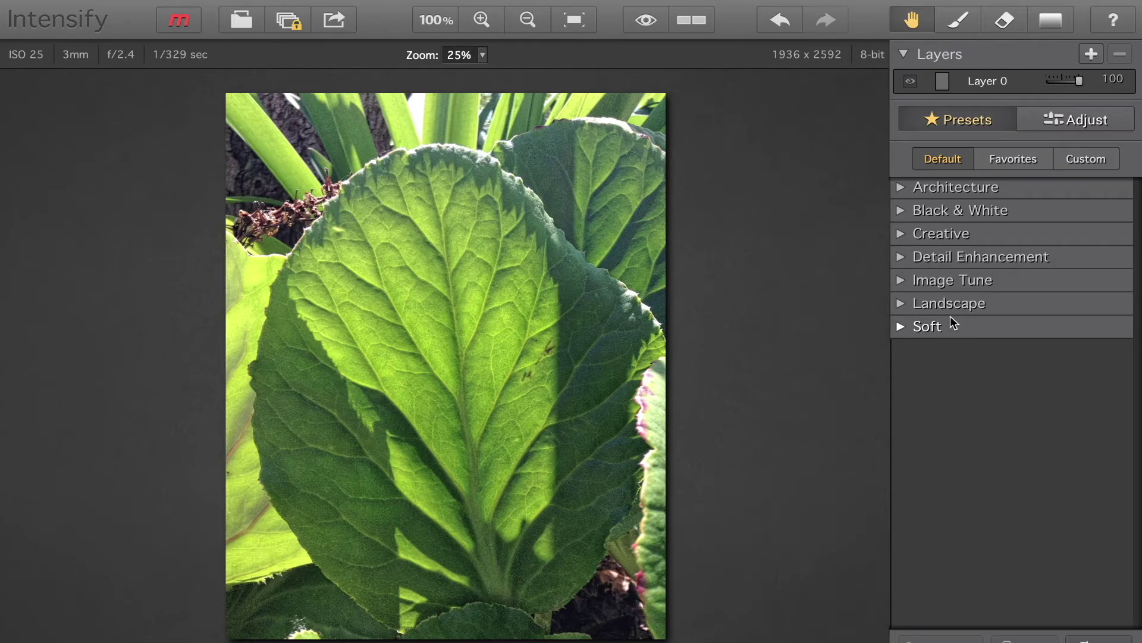
- Return to the manual adjustments and, in Basic Tune, set Exposure to -17 and raise Contrast slightly
left_click(1061, 114)
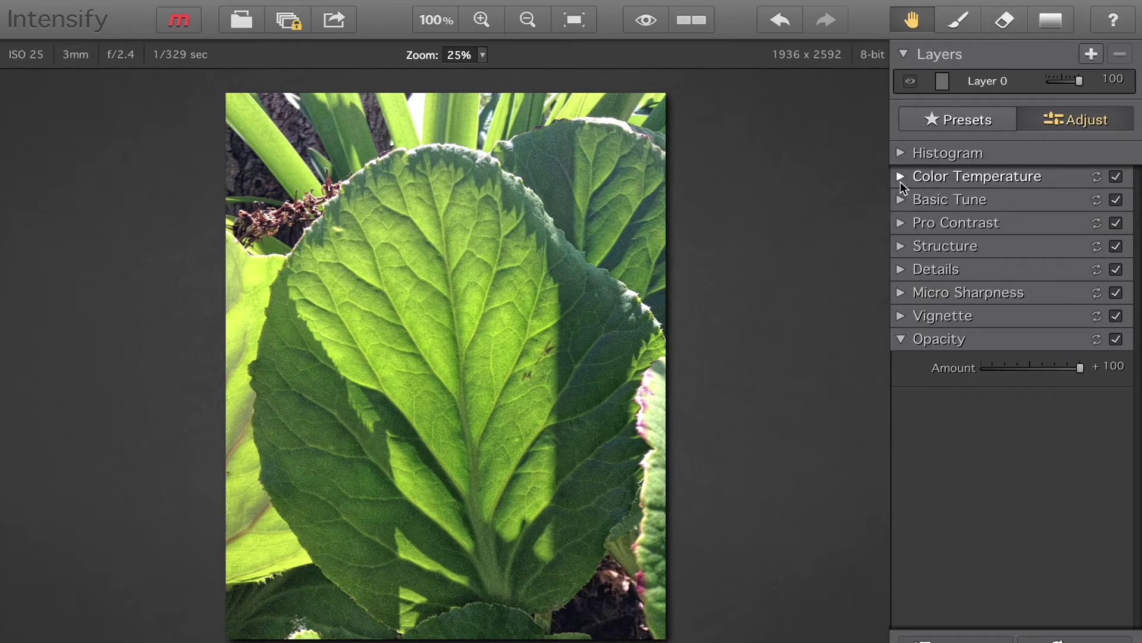
left_click(902, 198)
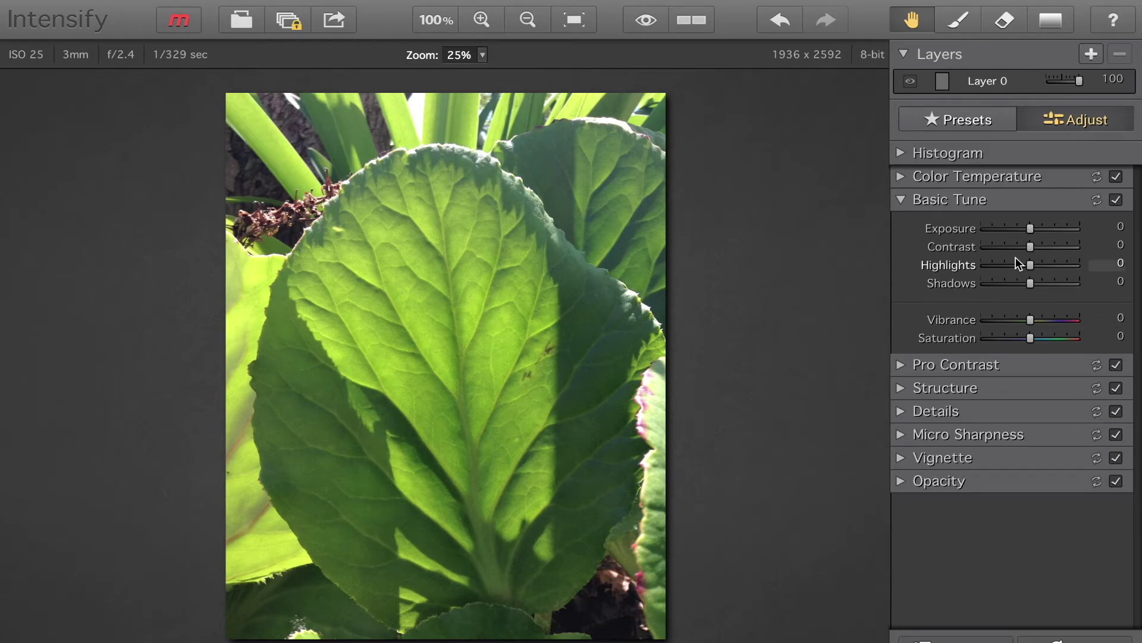
left_click_drag(1031, 227, 1024, 228)
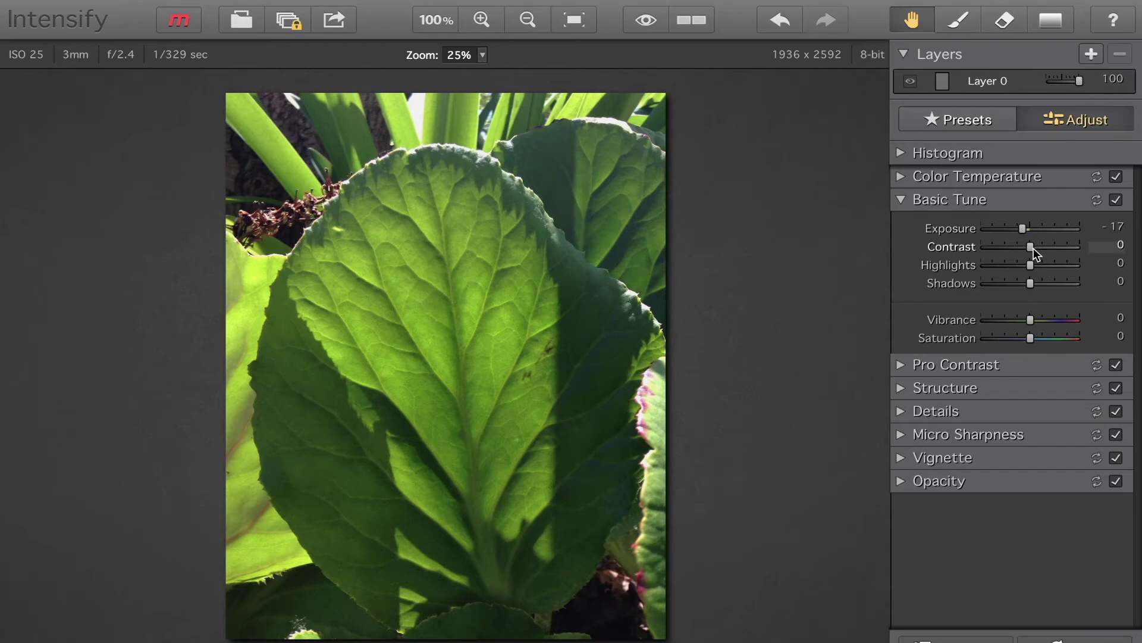
left_click_drag(1033, 248, 1039, 245)
left_click(900, 201)
- Raise the Midtones Contrast in Pro Contrast to about +56
left_click(900, 222)
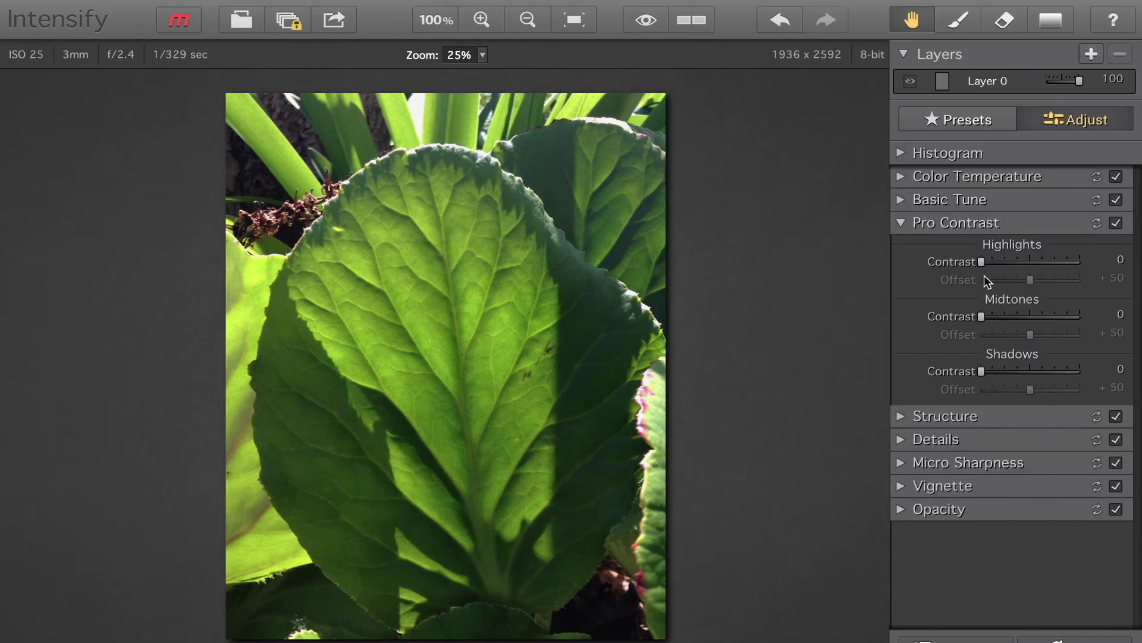
left_click_drag(987, 313, 1037, 317)
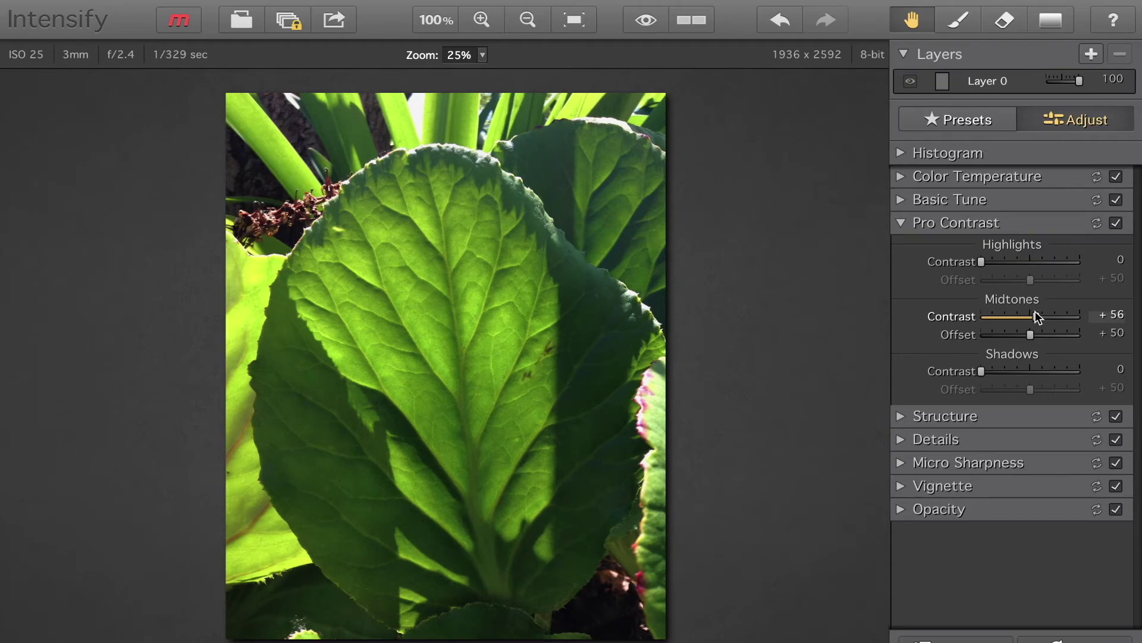
left_click_drag(1034, 312, 1041, 311)
left_click(904, 223)
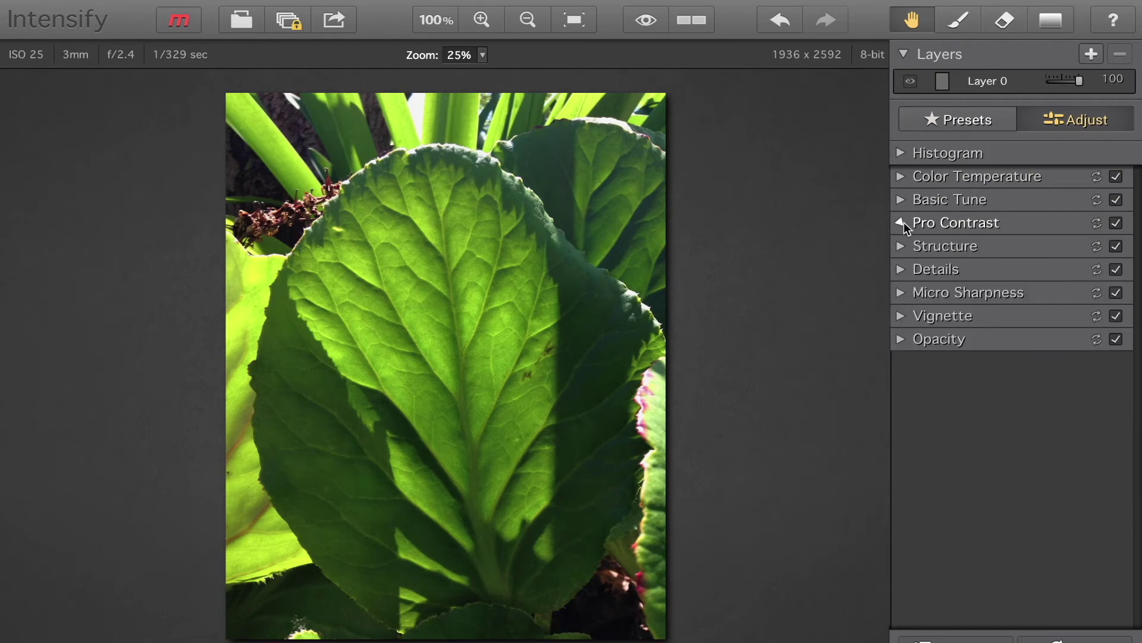
- Set the Global Structure to Midtones +27 and Shadows +15
left_click(905, 246)
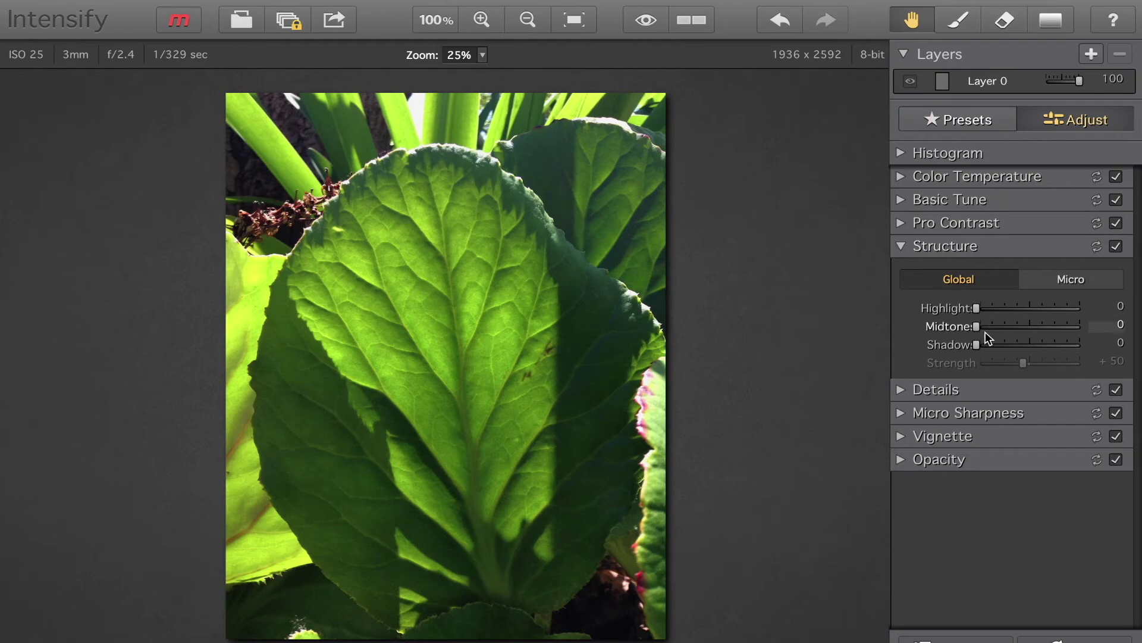
left_click_drag(979, 327, 996, 342)
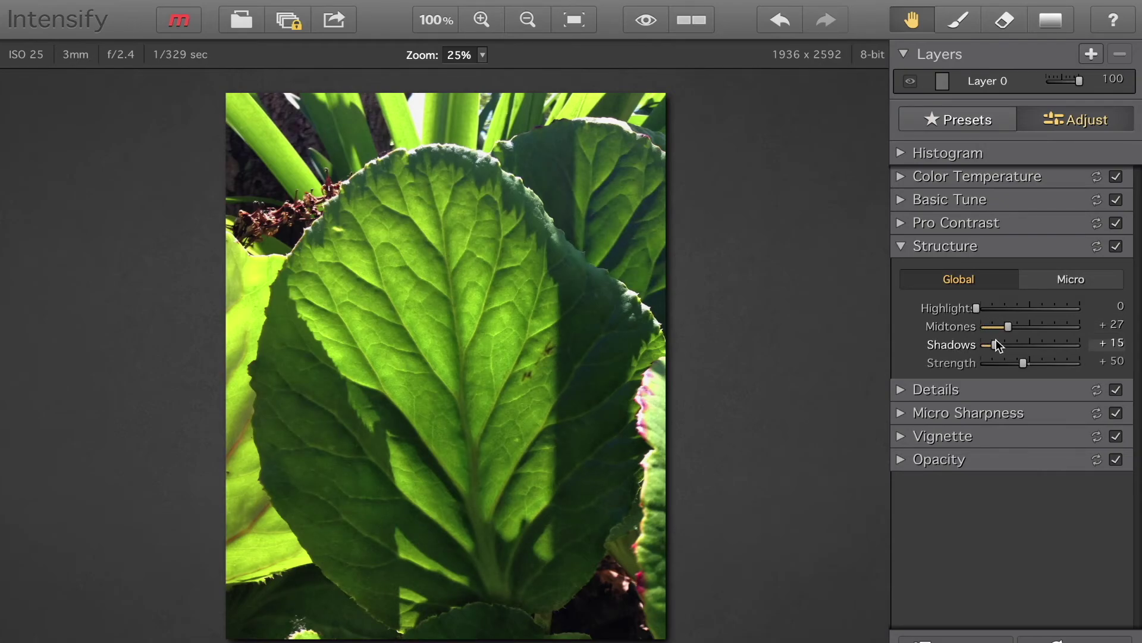
left_click(902, 246)
- In Details, raise the Global Medium amount slightly and set the Shadows Medium amount to +29
left_click(902, 272)
left_click(902, 273)
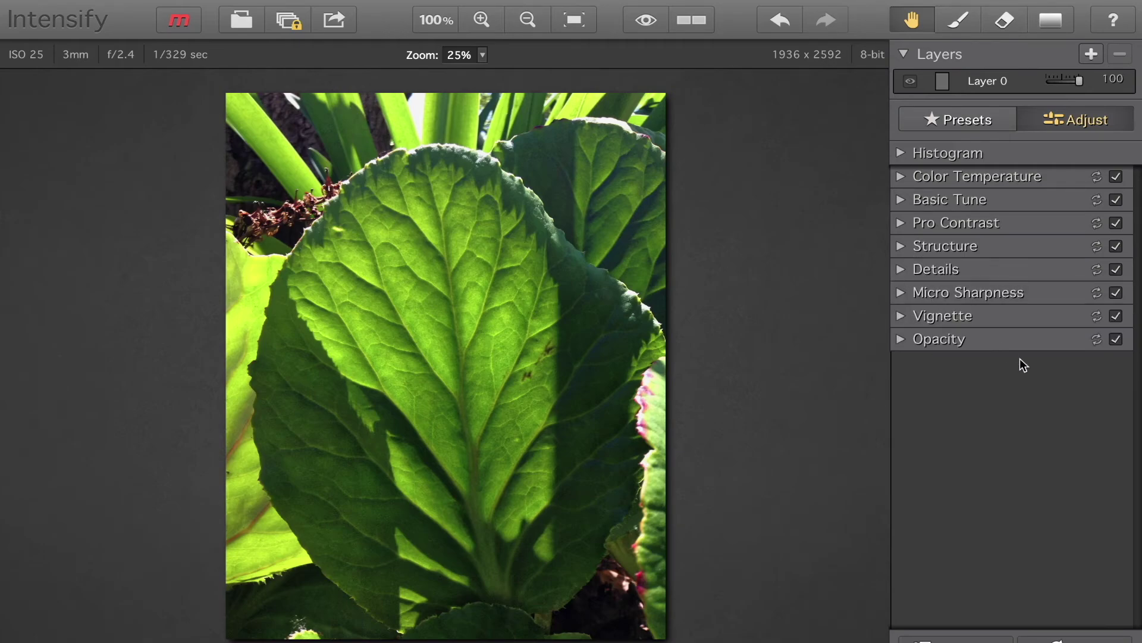
left_click(901, 271)
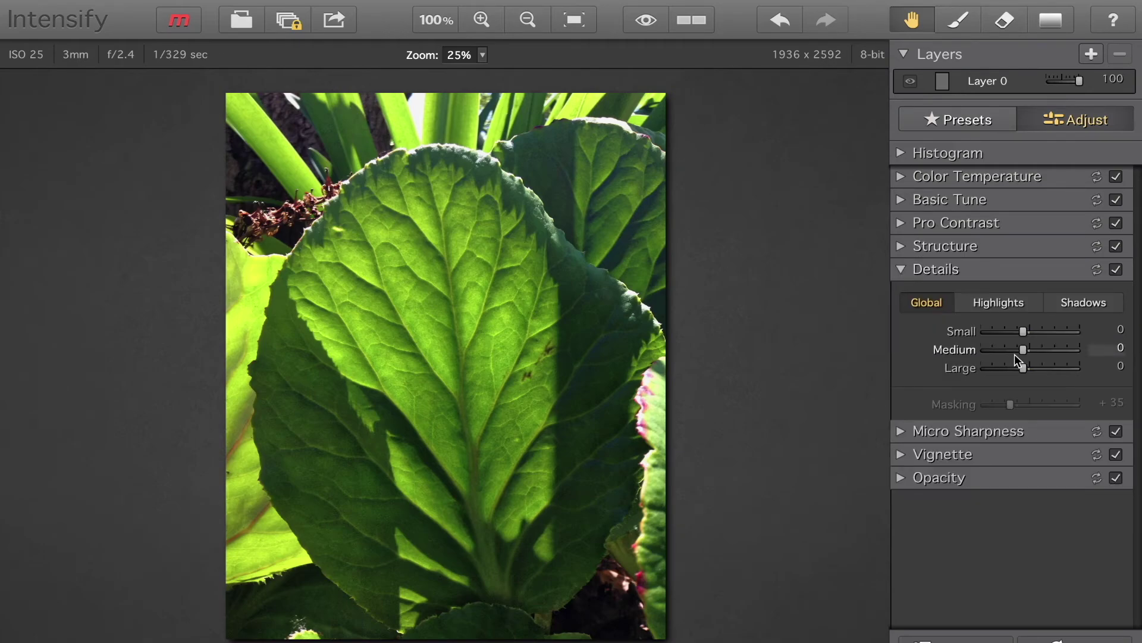
left_click_drag(1026, 348, 1036, 348)
left_click(1083, 302)
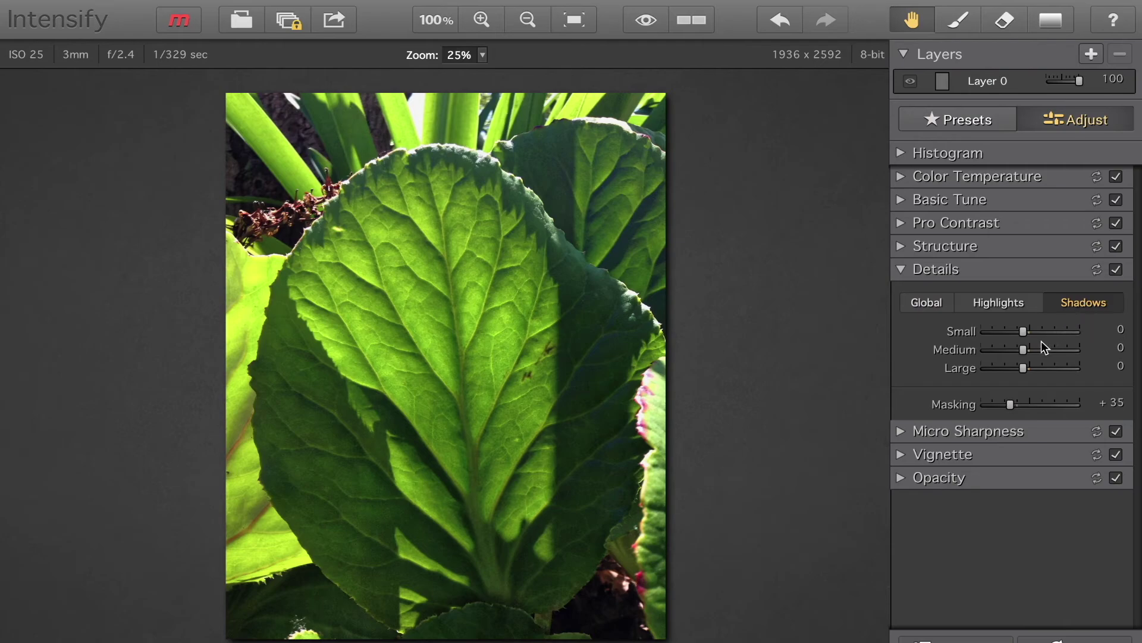
left_click_drag(1024, 349, 1045, 345)
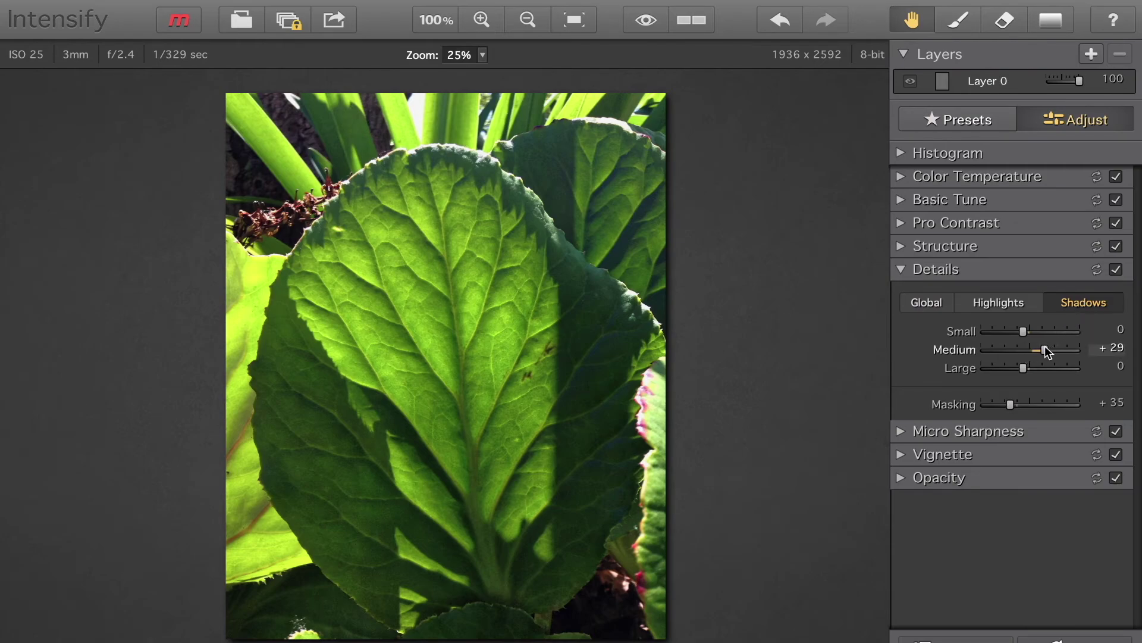
left_click(910, 269)
- Darken the photo's edges with a Vignette Amount of -67
left_click(901, 316)
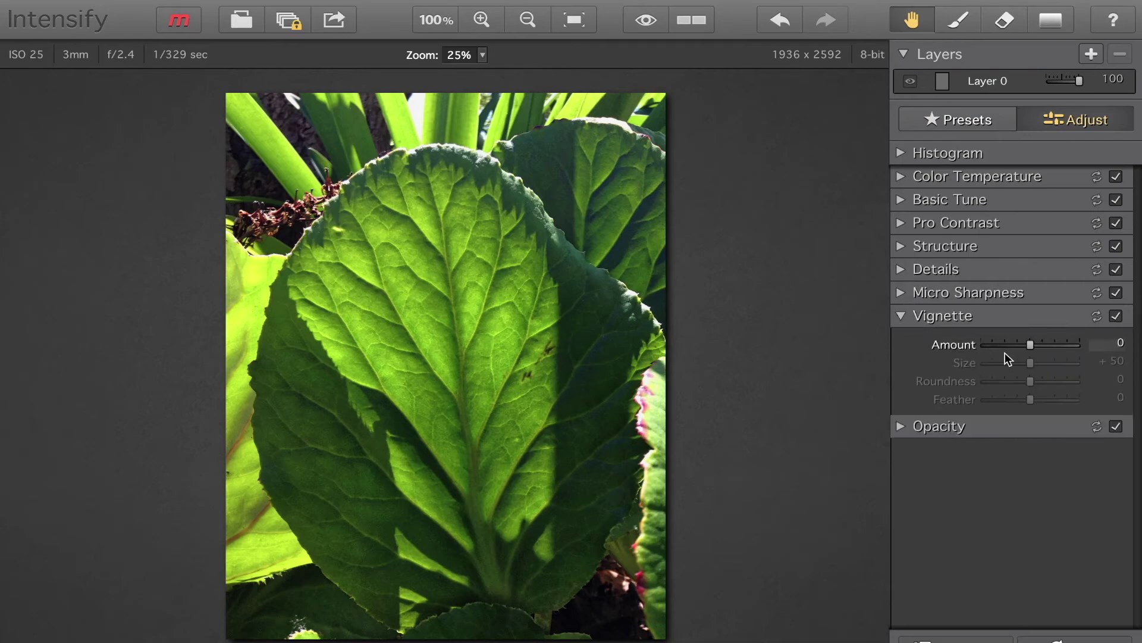
left_click_drag(1031, 346, 996, 350)
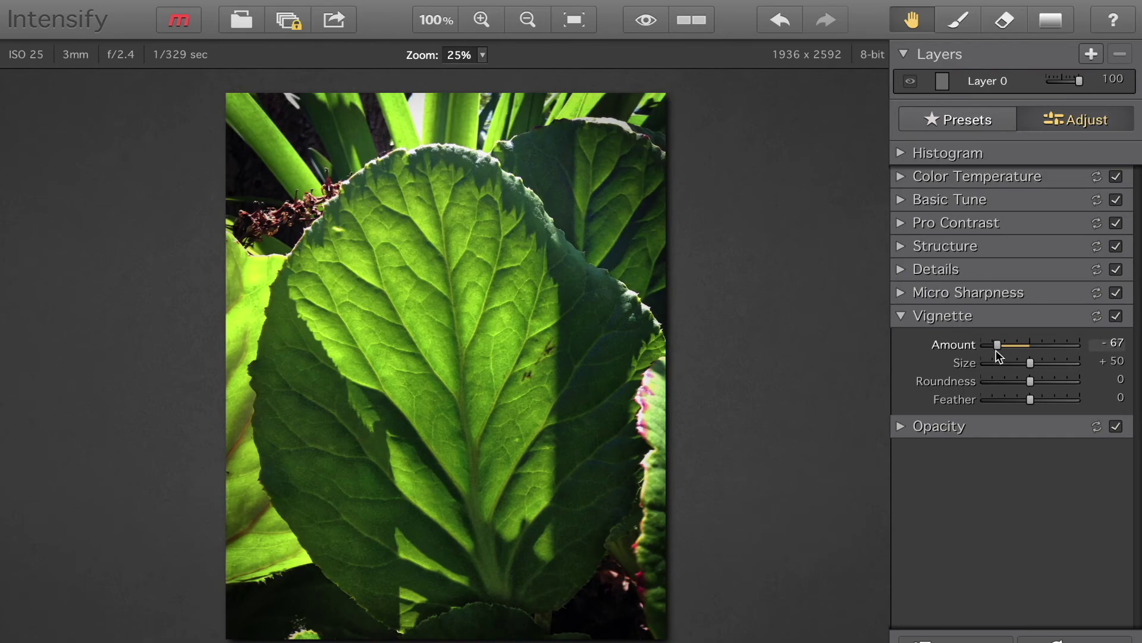
left_click(902, 316)
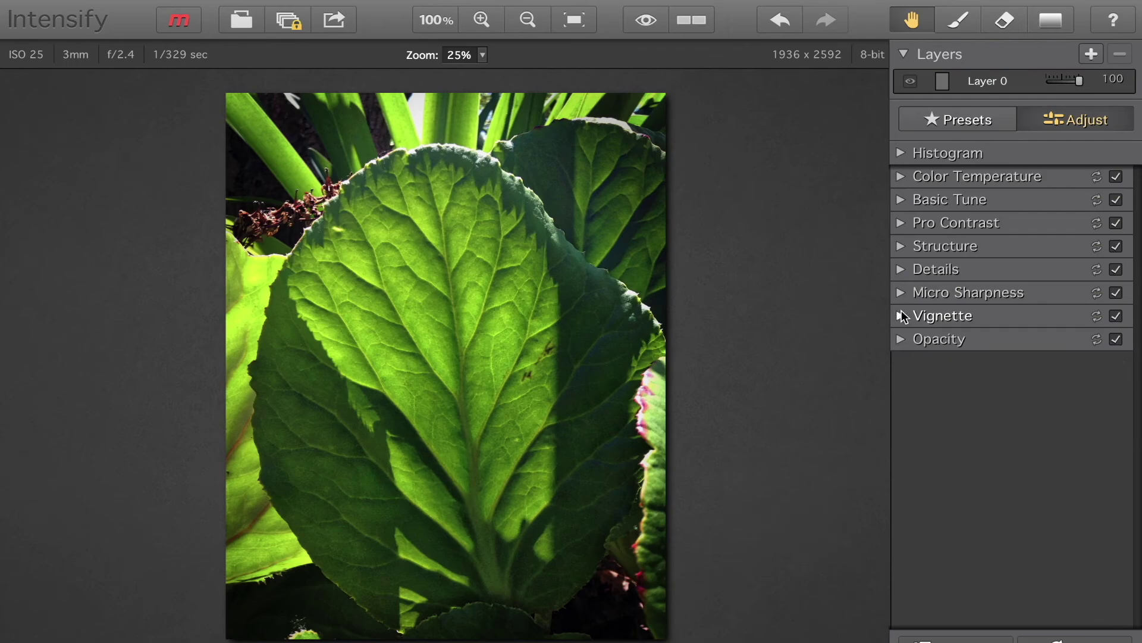
- Lower the adjustments' Opacity amount, restore it to +100, and compare the before and after versions side by side
left_click(902, 339)
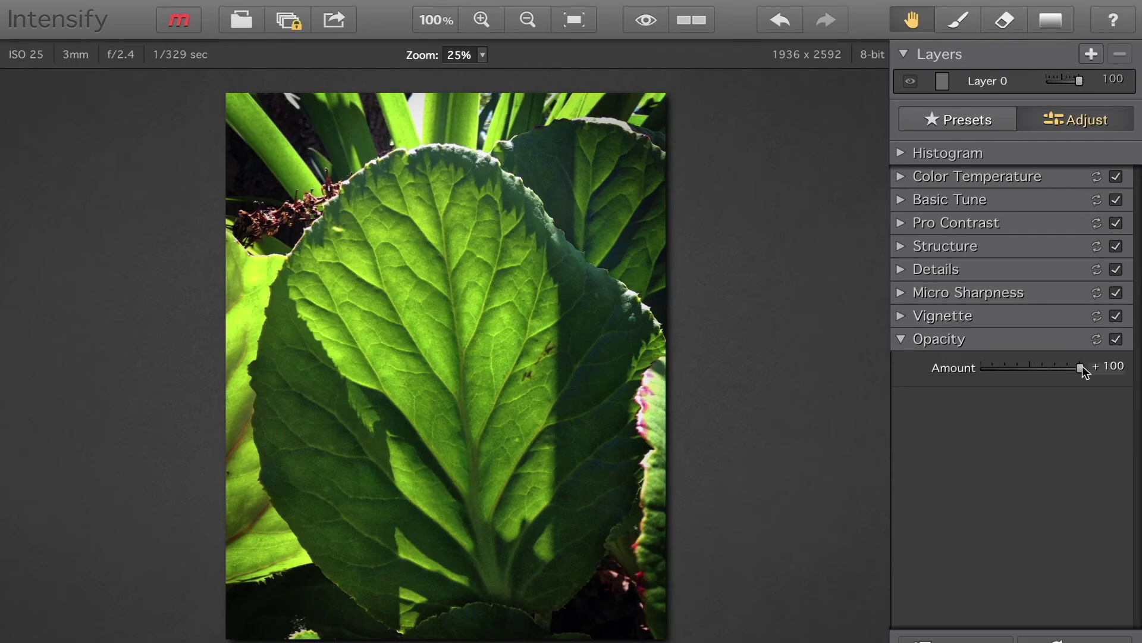
left_click_drag(1082, 366, 1019, 368)
left_click(1066, 368)
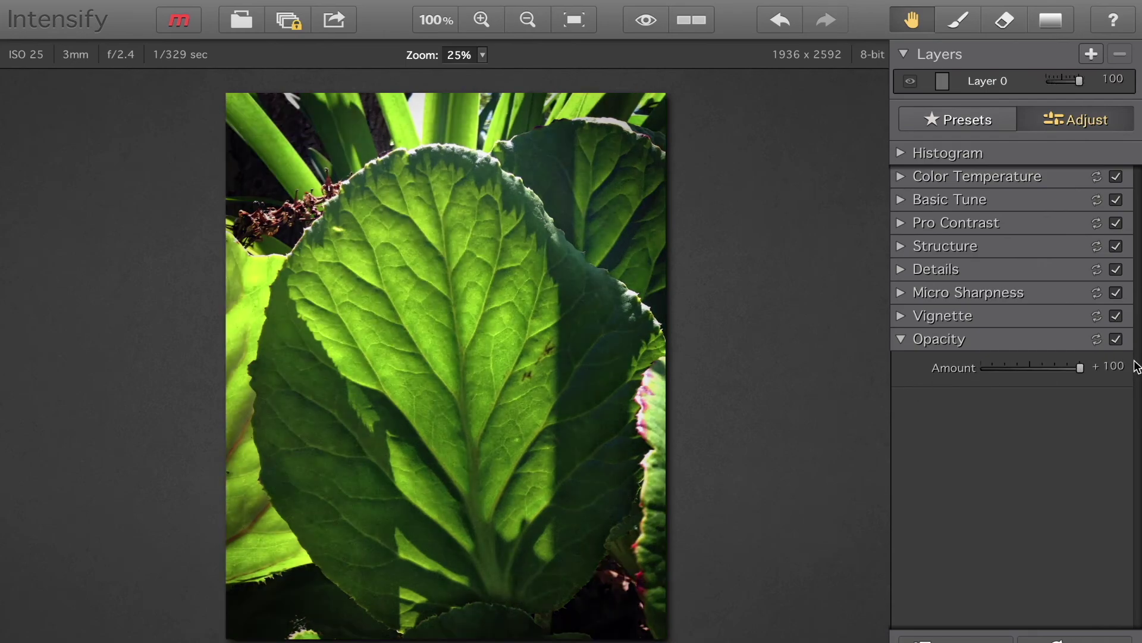
mouse_move(1066, 368)
left_mouse_down()
mouse_move(1108, 370)
mouse_move(1059, 371)
mouse_move(1081, 367)
left_mouse_up()
left_click(691, 24)
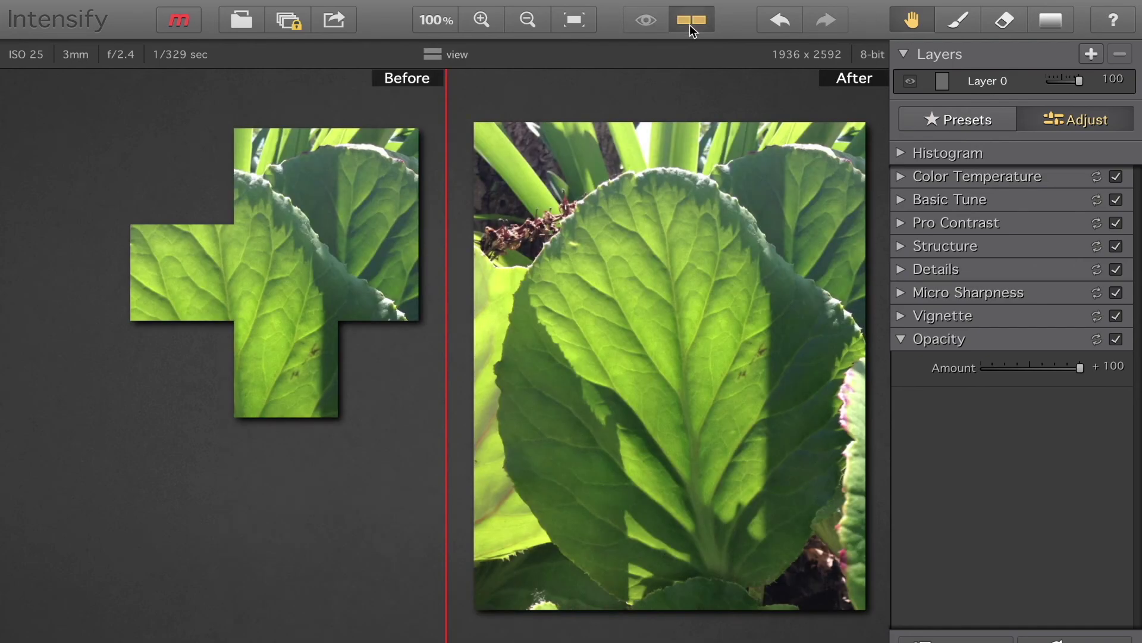